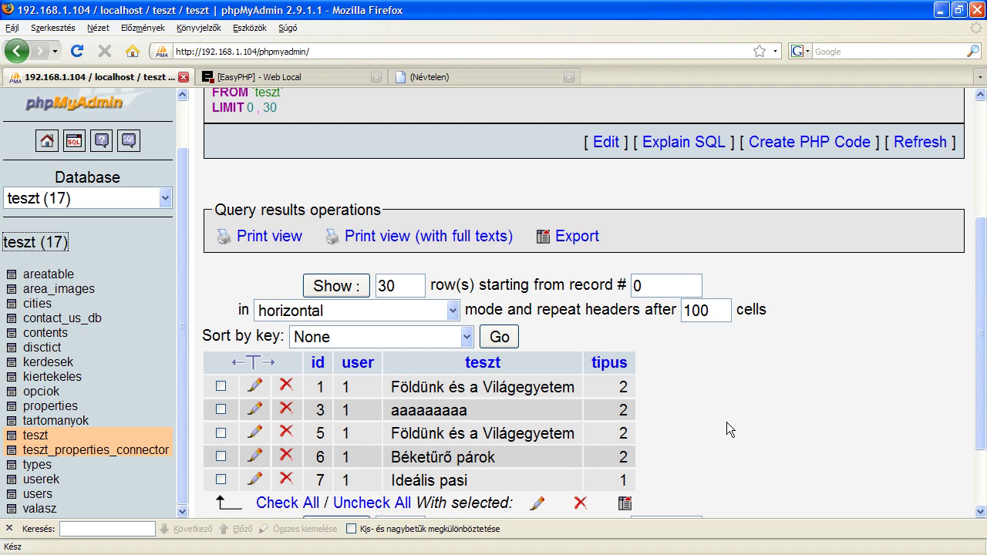
Open the test.php demo page from the local server listing and review its records table.
{"action": "scroll", "coordinate": [726, 423], "scroll_direction": "down", "scroll_amount": 3}
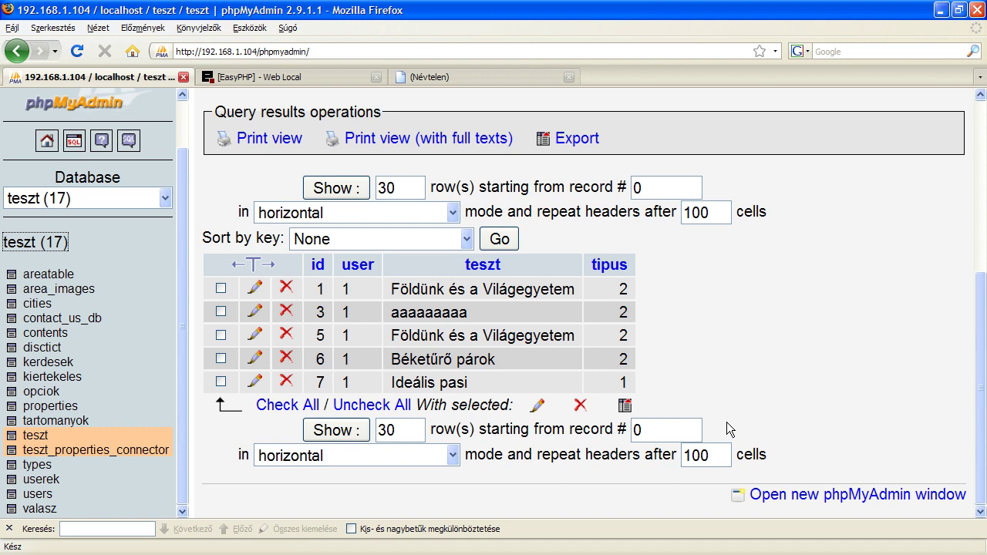
{"action": "left_click", "coordinate": [312, 81]}
{"action": "left_click", "coordinate": [171, 261]}
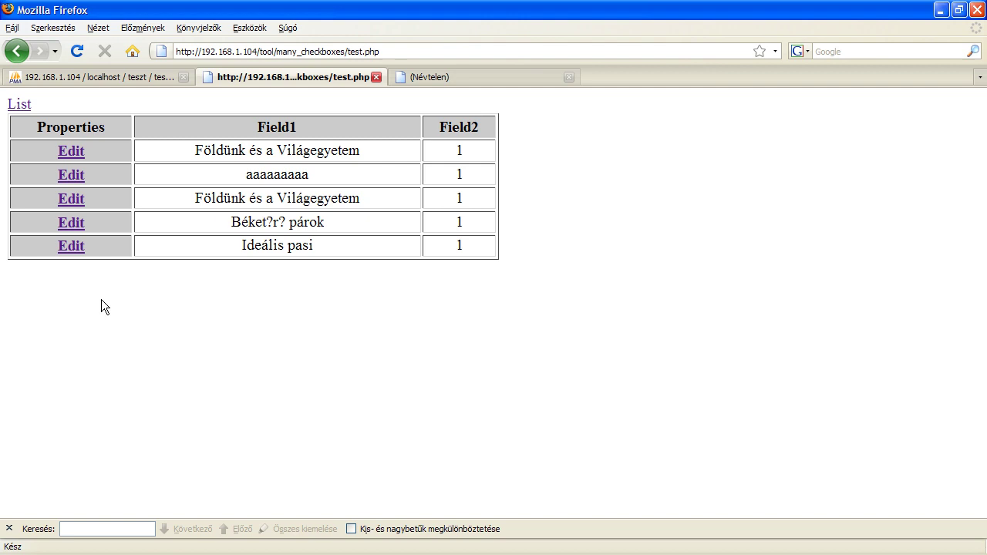
{"action": "mouse_move", "coordinate": [76, 300]}
{"action": "left_mouse_down"}
{"action": "mouse_move", "coordinate": [11, 100]}
{"action": "mouse_move", "coordinate": [160, 299]}
{"action": "left_mouse_up"}
{"action": "left_click_drag", "start_coordinate": [574, 290], "coordinate": [46, 90]}
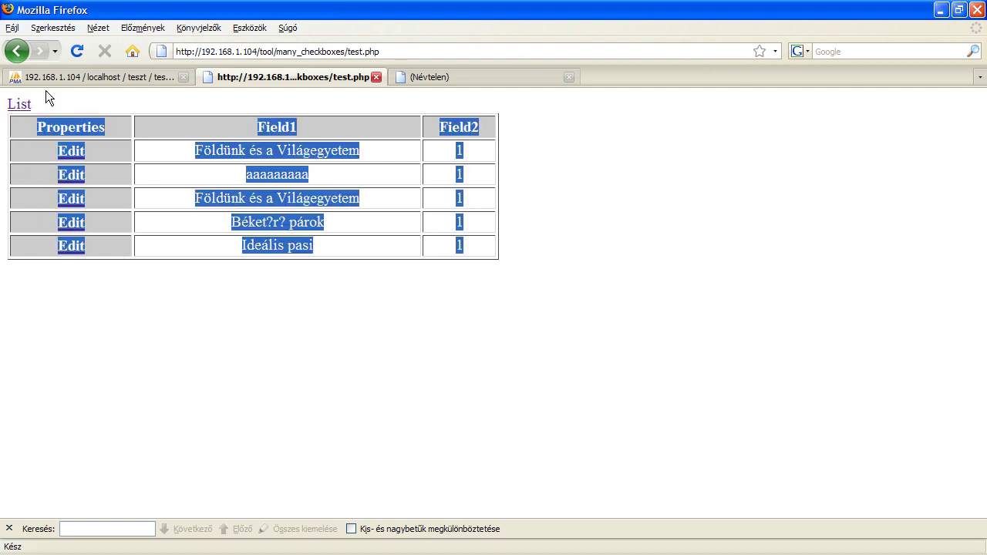
{"action": "left_click", "coordinate": [174, 122]}
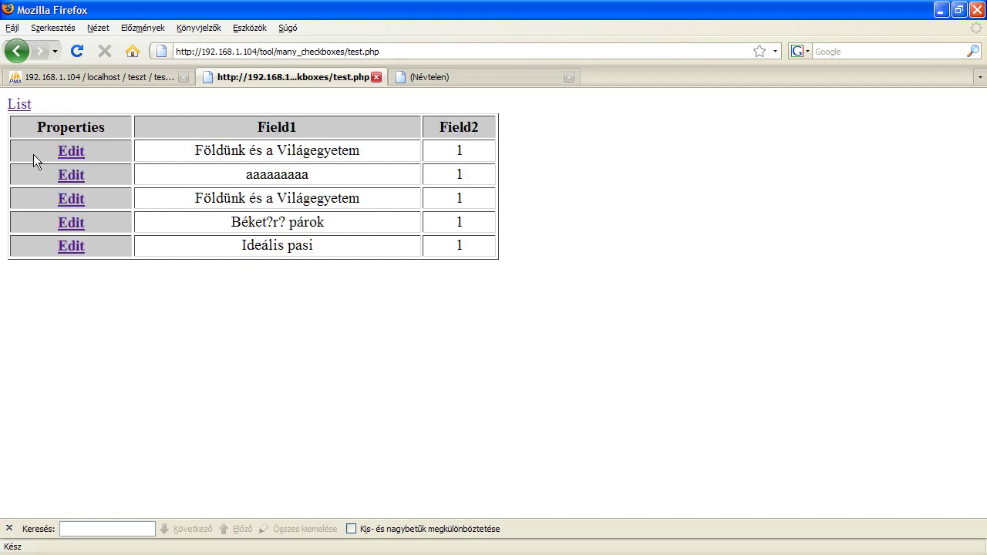
Open record 1's property checkboxes in the demo, then go back to phpMyAdmin.
{"action": "left_click_drag", "start_coordinate": [66, 164], "coordinate": [101, 246]}
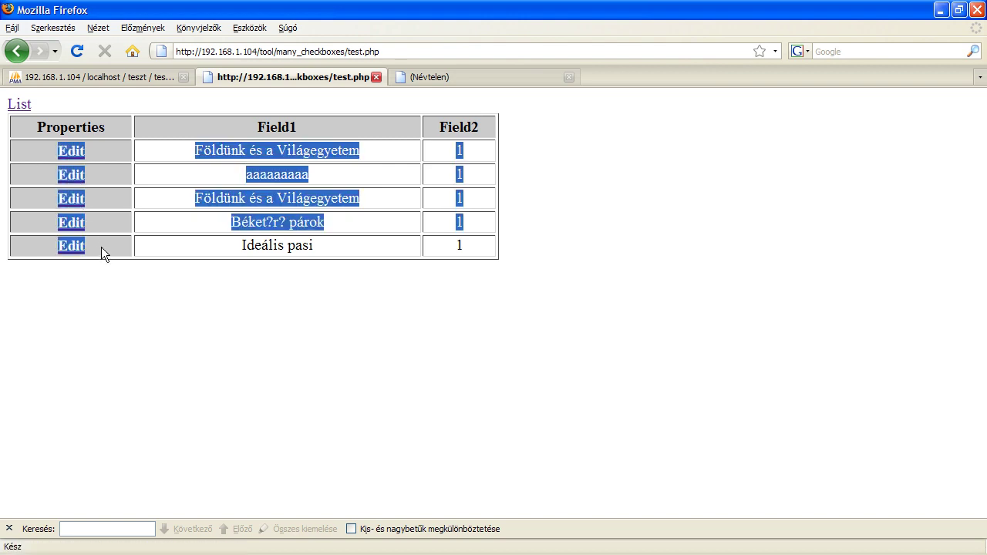
{"action": "left_click", "coordinate": [101, 247]}
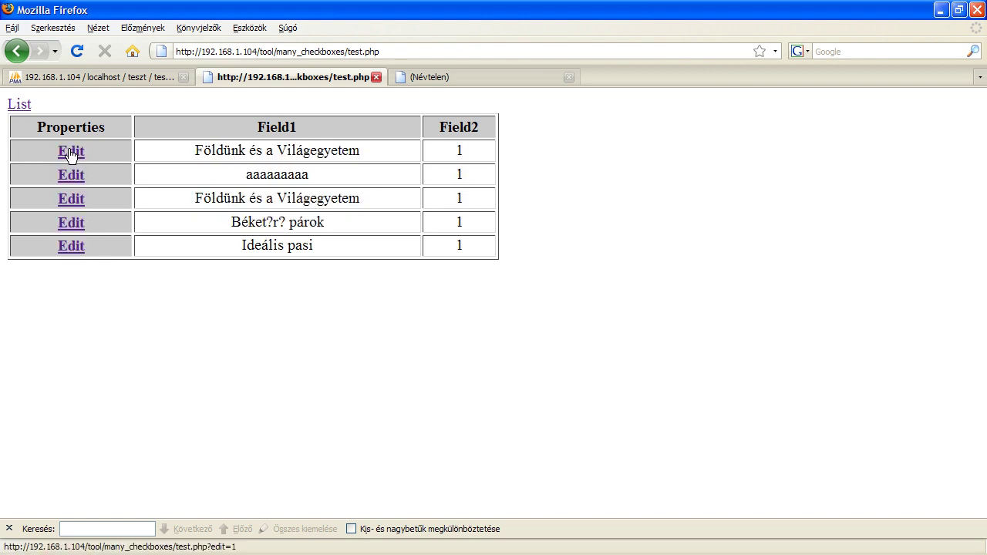
{"action": "left_click", "coordinate": [70, 152]}
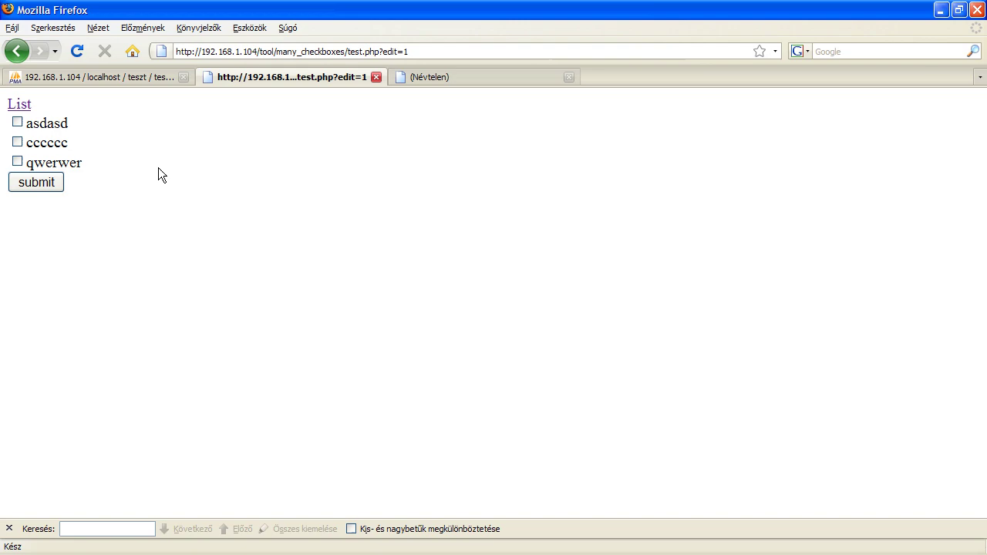
{"action": "mouse_move", "coordinate": [158, 168]}
{"action": "left_mouse_down"}
{"action": "mouse_move", "coordinate": [46, 142]}
{"action": "mouse_move", "coordinate": [80, 160]}
{"action": "left_mouse_up"}
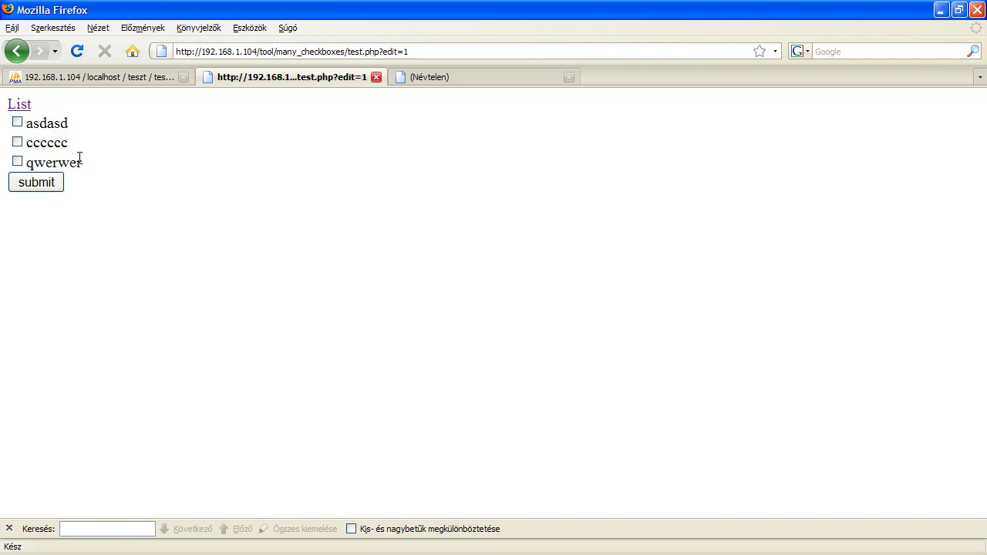
{"action": "left_click", "coordinate": [105, 80]}
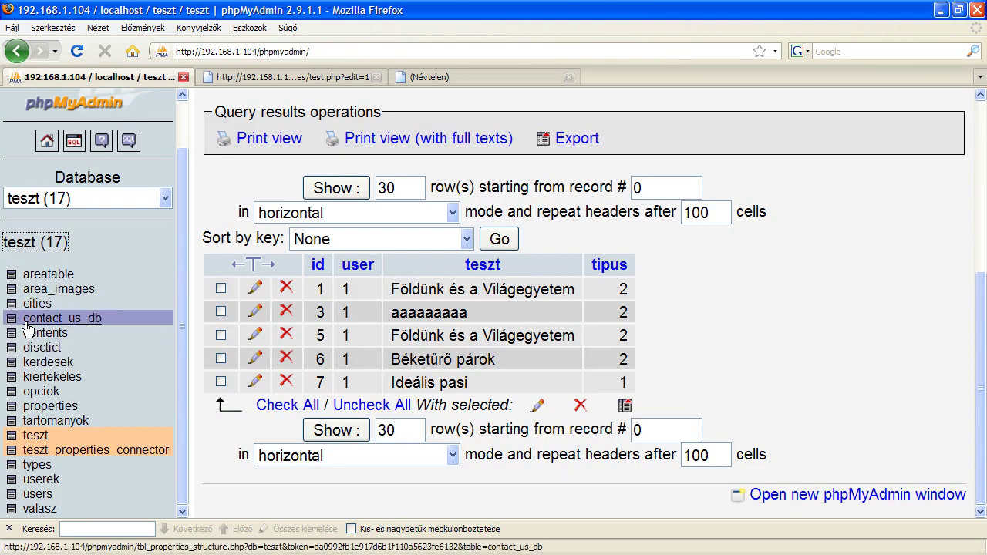
Browse phpMyAdmin's properties table and highlight its asdasd, cccccc and qwerwer rows.
{"action": "left_click", "coordinate": [44, 407]}
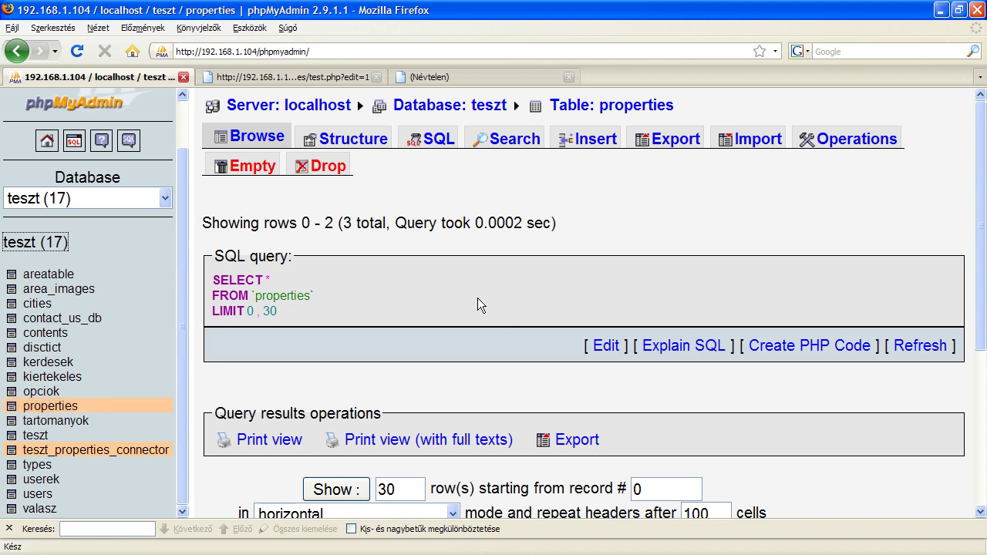
{"action": "scroll", "coordinate": [478, 297], "scroll_direction": "down", "scroll_amount": 5}
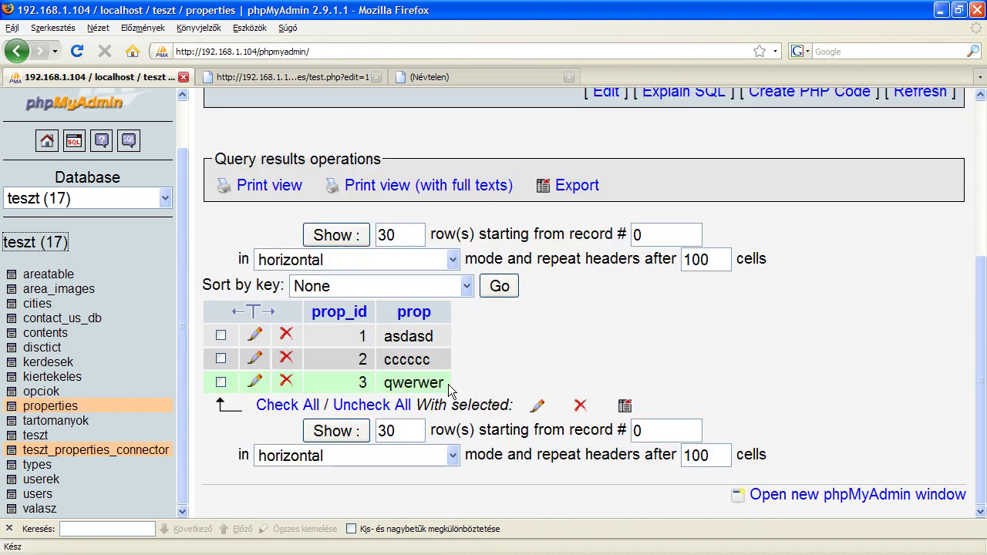
{"action": "left_click_drag", "start_coordinate": [452, 388], "coordinate": [306, 316]}
Tick asdasd and cccccc on record 1's edit form, then return to the record list.
{"action": "left_click", "coordinate": [312, 79]}
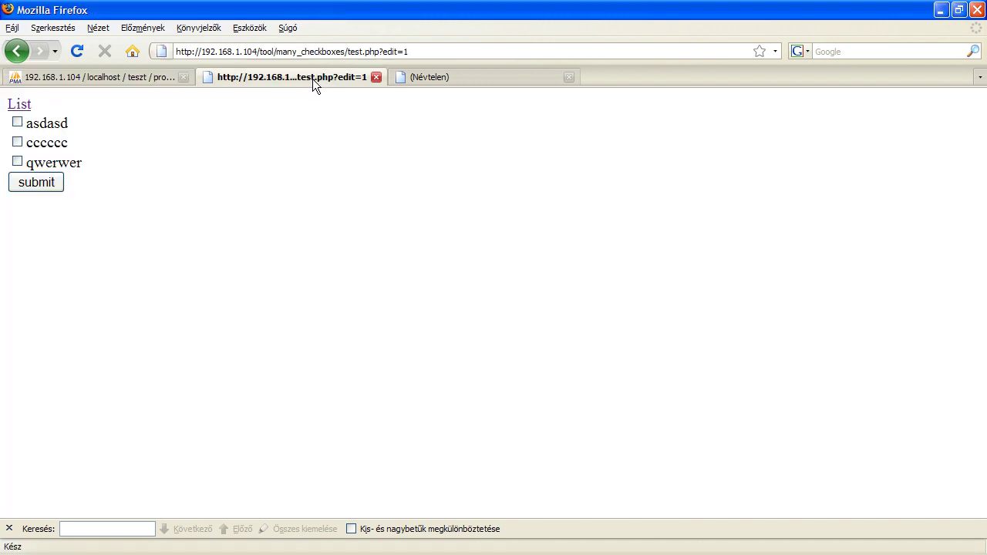
{"action": "left_click", "coordinate": [17, 122]}
{"action": "left_click", "coordinate": [17, 142]}
{"action": "left_click", "coordinate": [22, 106]}
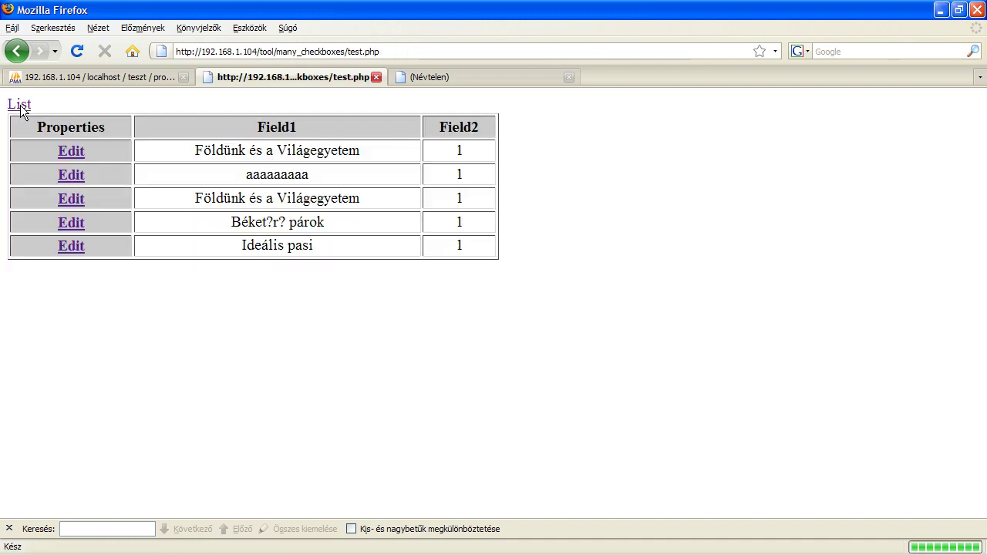
{"action": "left_click_drag", "start_coordinate": [491, 155], "coordinate": [96, 155]}
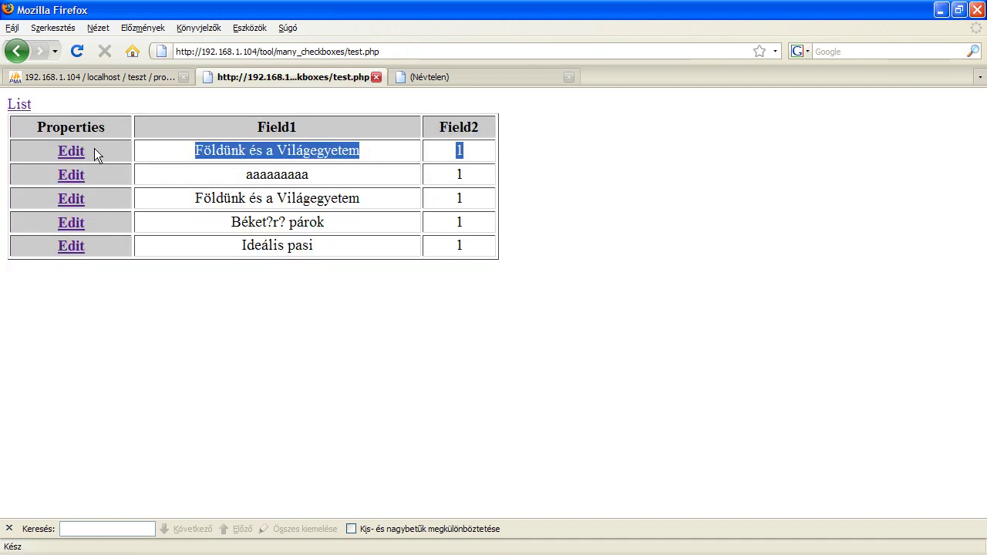
{"action": "left_click", "coordinate": [479, 155]}
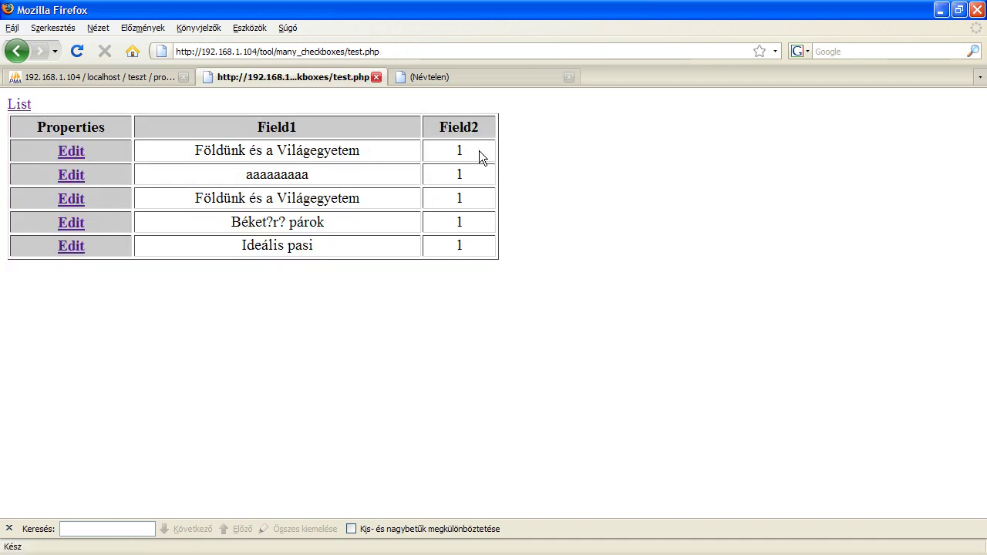
Save record 1 with all three properties ticked: asdasd, cccccc and qwerwer.
{"action": "left_click", "coordinate": [71, 151]}
{"action": "left_click", "coordinate": [17, 162]}
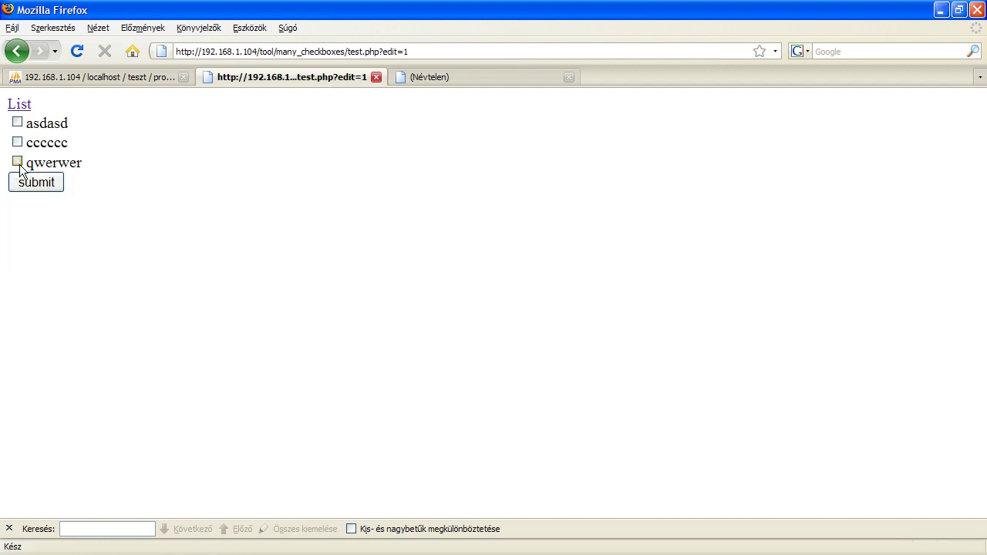
{"action": "left_click", "coordinate": [17, 142]}
{"action": "left_click", "coordinate": [17, 122]}
{"action": "left_click", "coordinate": [24, 187]}
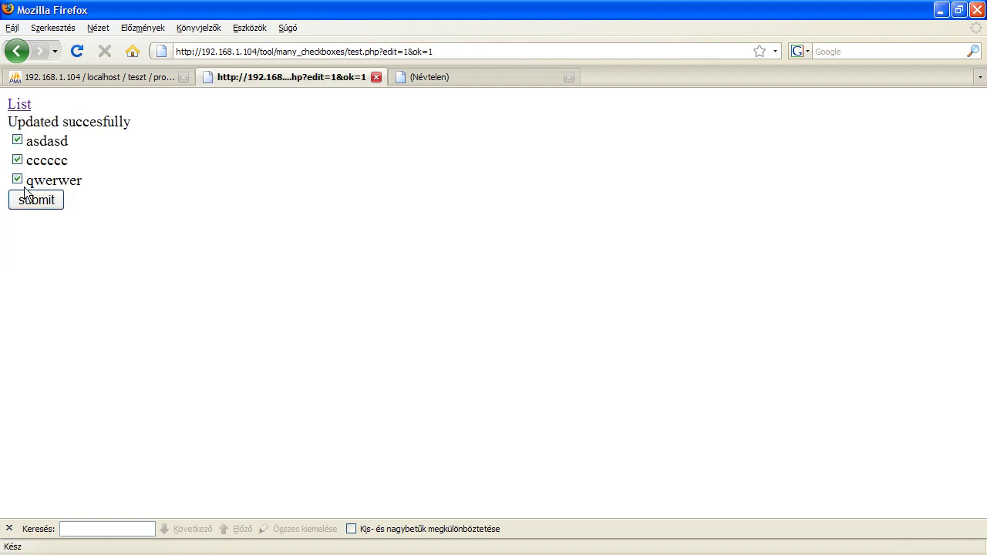
{"action": "left_click_drag", "start_coordinate": [8, 121], "coordinate": [132, 123]}
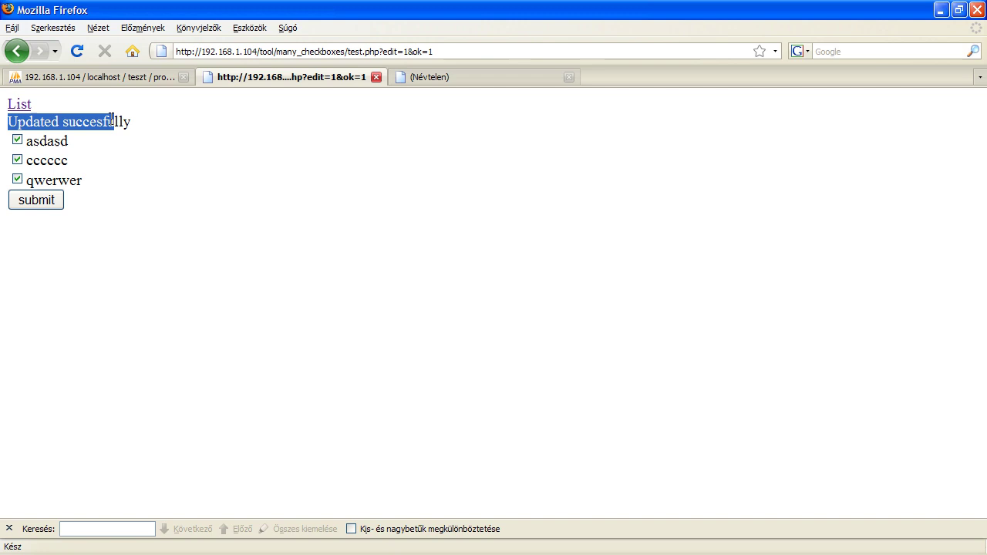
{"action": "left_click", "coordinate": [17, 106]}
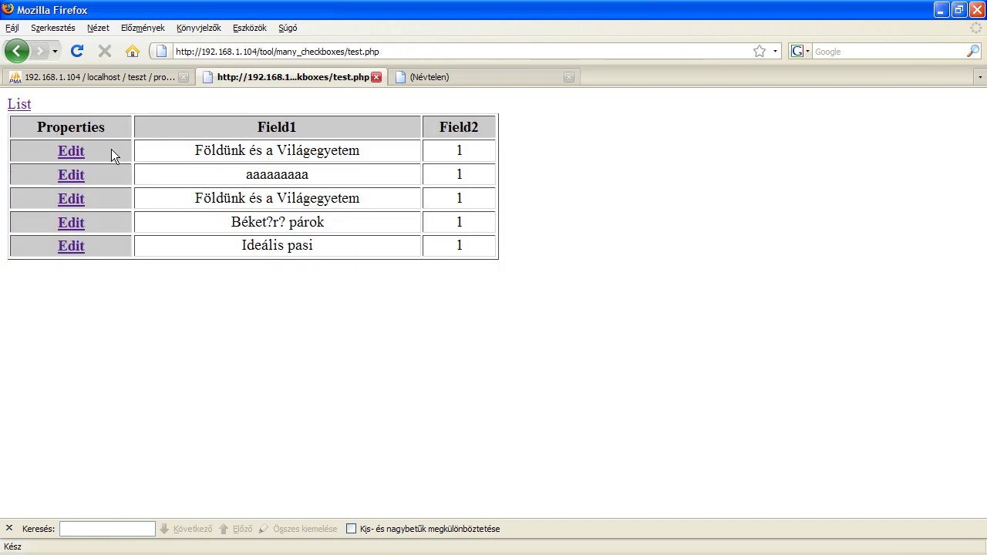
Re-save record 1 with cccccc and qwerwer unticked, leaving only asdasd.
{"action": "left_click", "coordinate": [74, 150]}
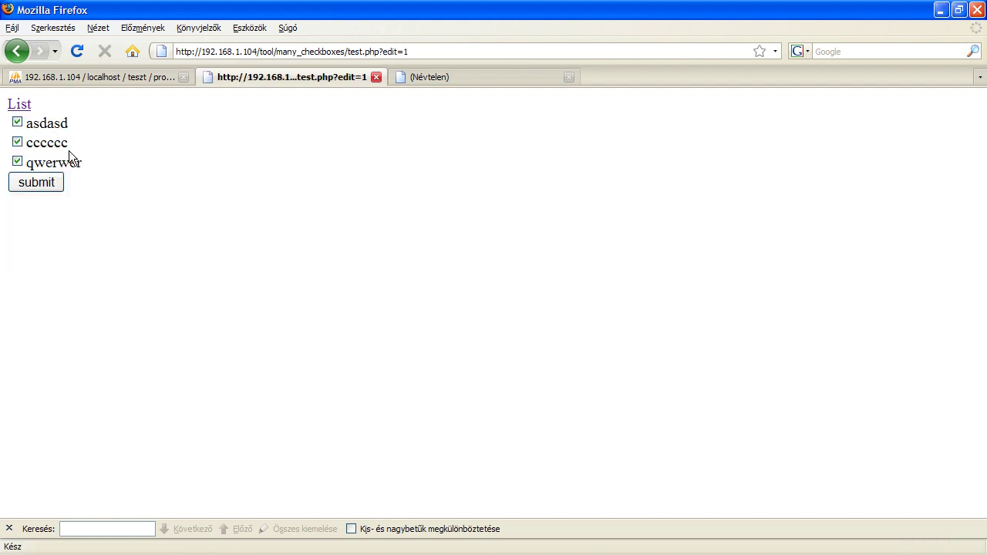
{"action": "left_click", "coordinate": [18, 162]}
{"action": "left_click", "coordinate": [18, 143]}
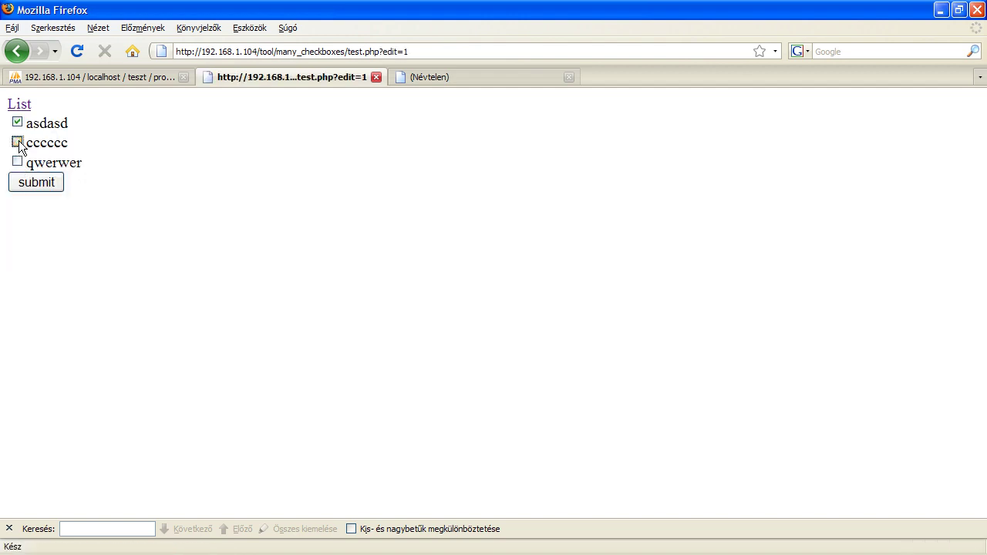
{"action": "left_click", "coordinate": [35, 183]}
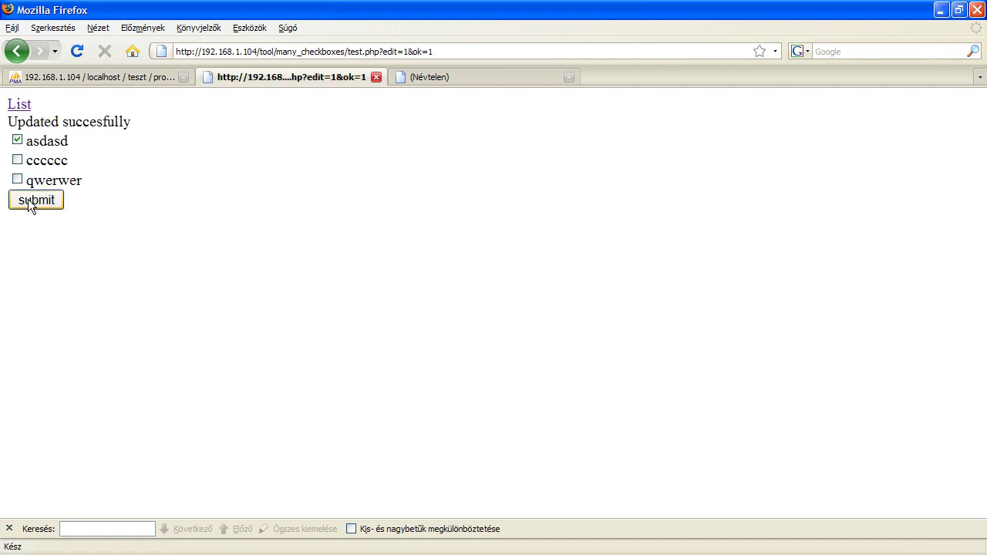
{"action": "left_click_drag", "start_coordinate": [8, 122], "coordinate": [144, 203]}
{"action": "left_click_drag", "start_coordinate": [486, 155], "coordinate": [30, 150]}
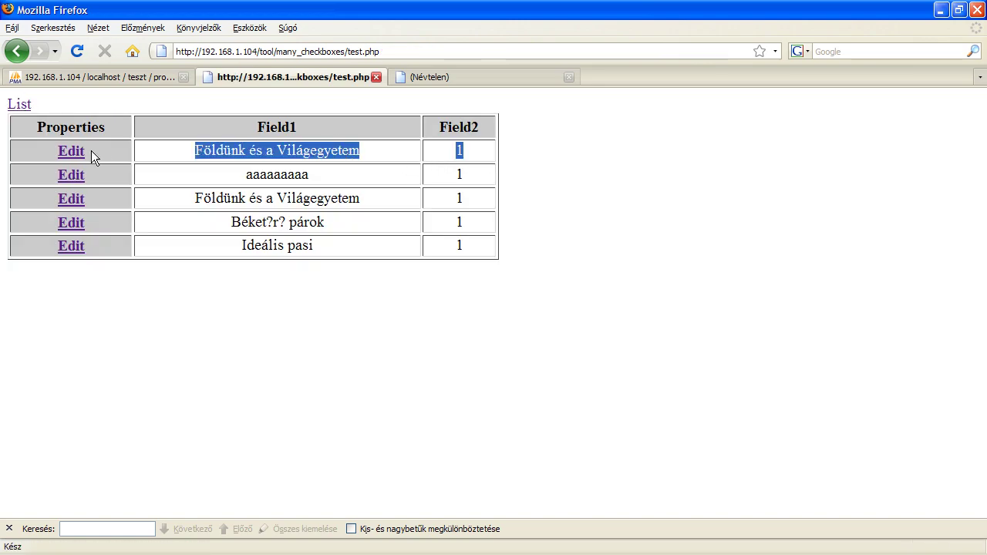
{"action": "left_click", "coordinate": [30, 150]}
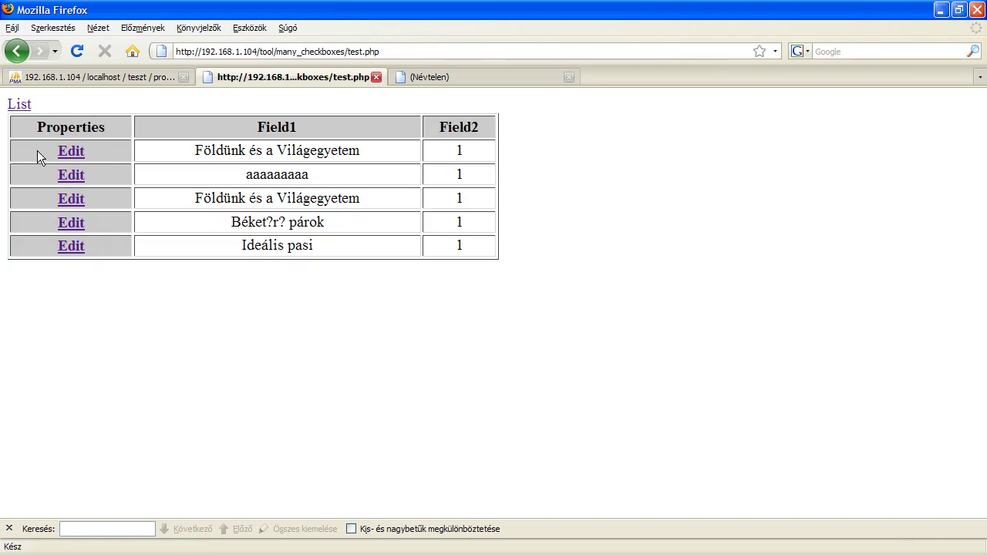
Browse the teszt table's rows in phpMyAdmin.
{"action": "left_click", "coordinate": [73, 77]}
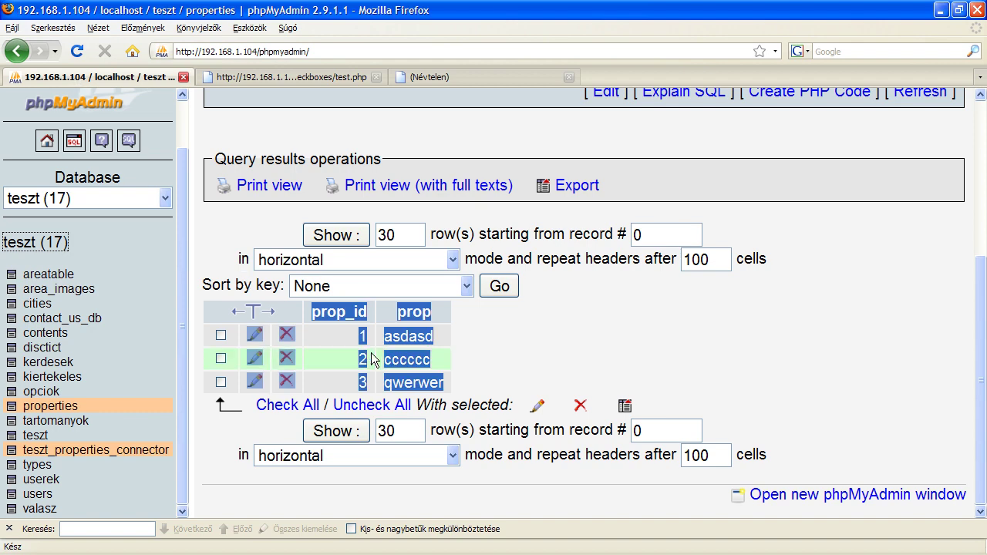
{"action": "left_click", "coordinate": [9, 436]}
{"action": "scroll", "coordinate": [411, 306], "scroll_direction": "down", "scroll_amount": 5}
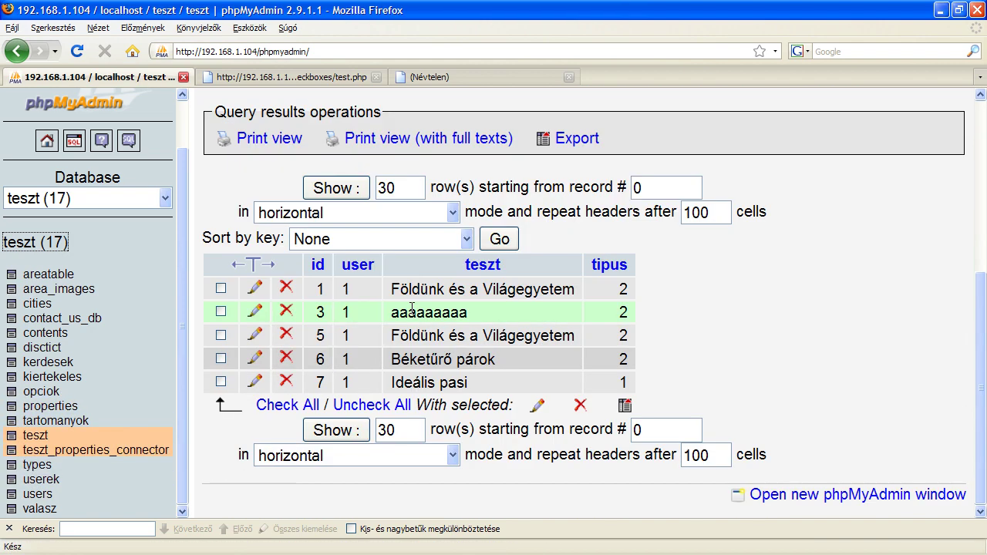
{"action": "left_click_drag", "start_coordinate": [675, 389], "coordinate": [254, 265]}
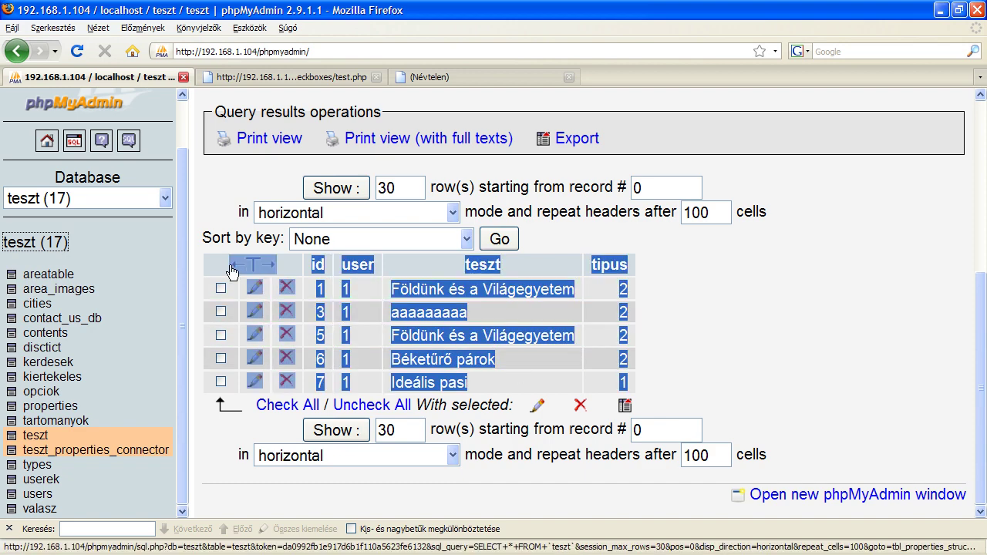
{"action": "left_click", "coordinate": [733, 345]}
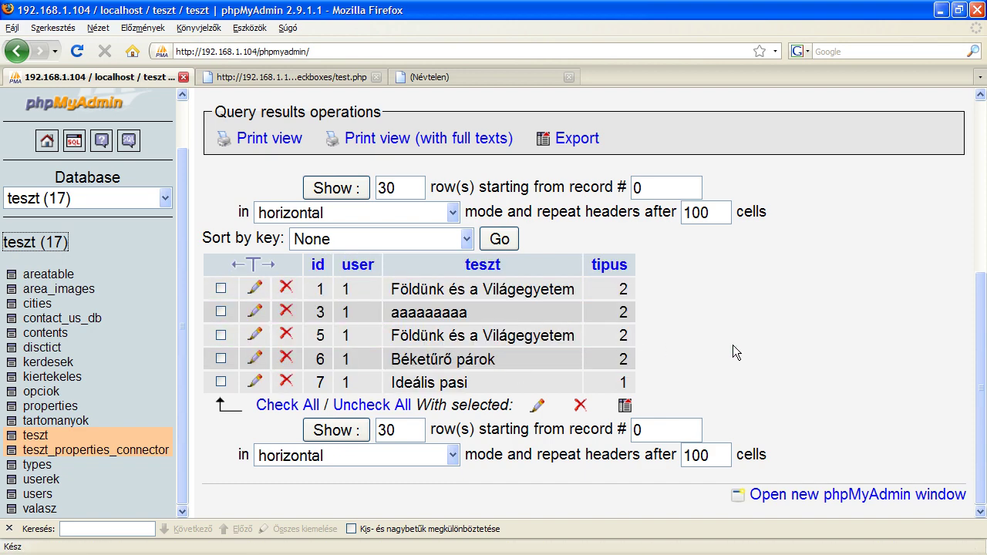
Load phpcode.hu/teszt/checkbox_expert/ in the empty third Firefox tab.
{"action": "left_click", "coordinate": [484, 76]}
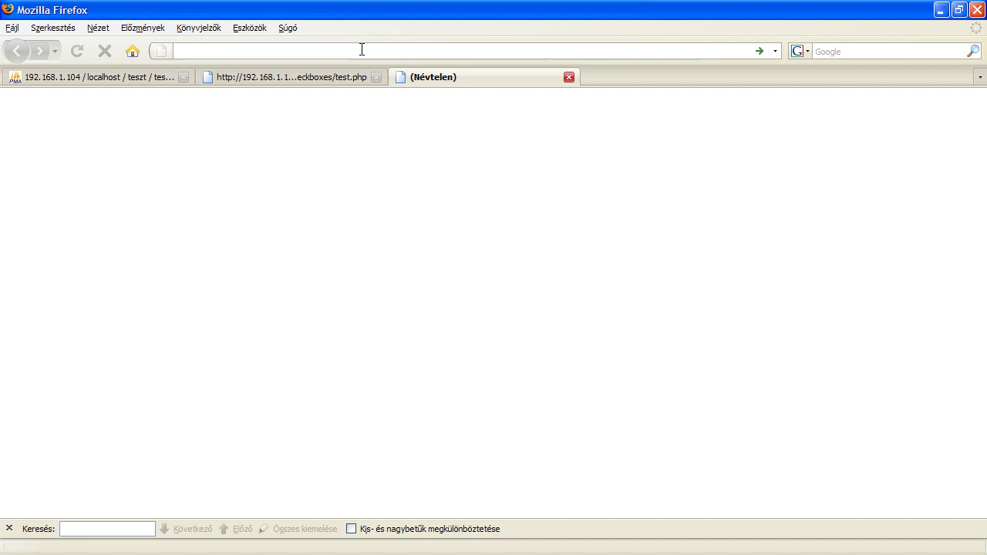
{"action": "type", "text": "phpcode.hu"}
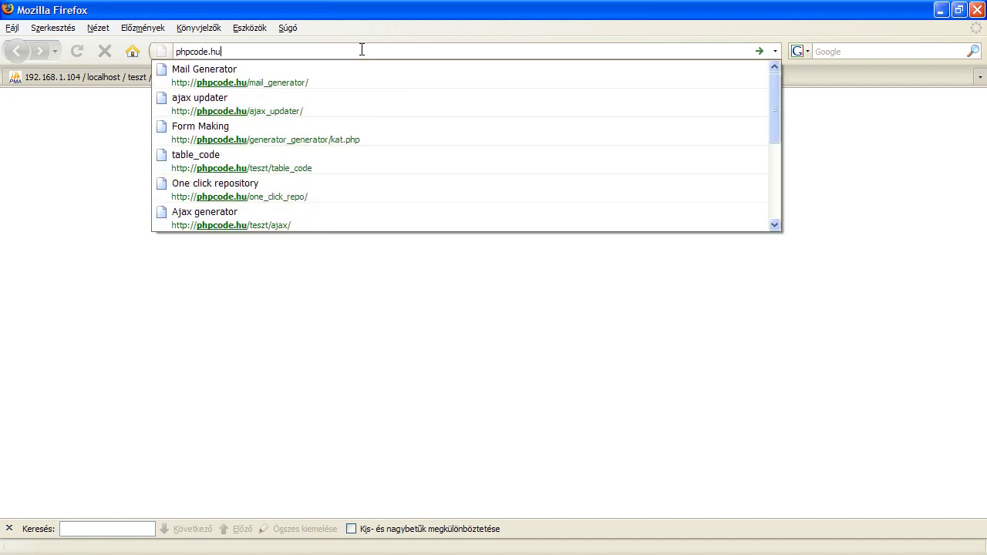
{"action": "type", "text": "/teszt/"}
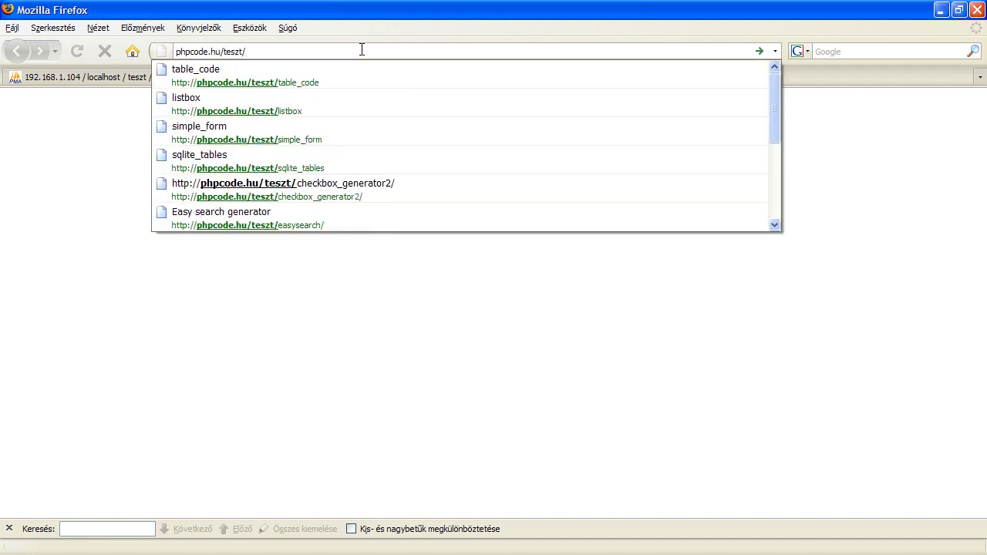
{"action": "type", "text": "check"}
{"action": "key", "text": "Down"}
{"action": "key", "text": "Down"}
{"action": "key", "text": "Down"}
{"action": "key", "text": "Down"}
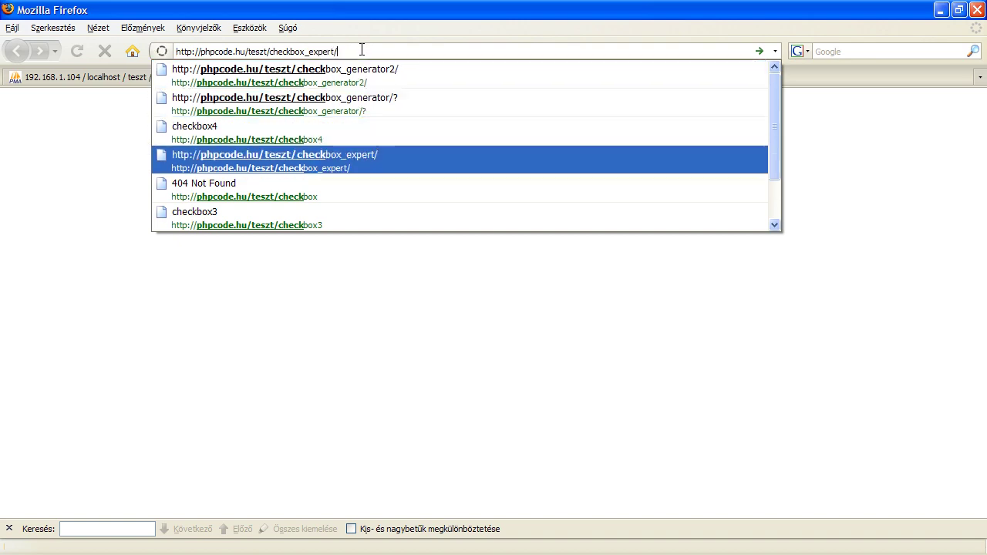
{"action": "key", "text": "Return"}
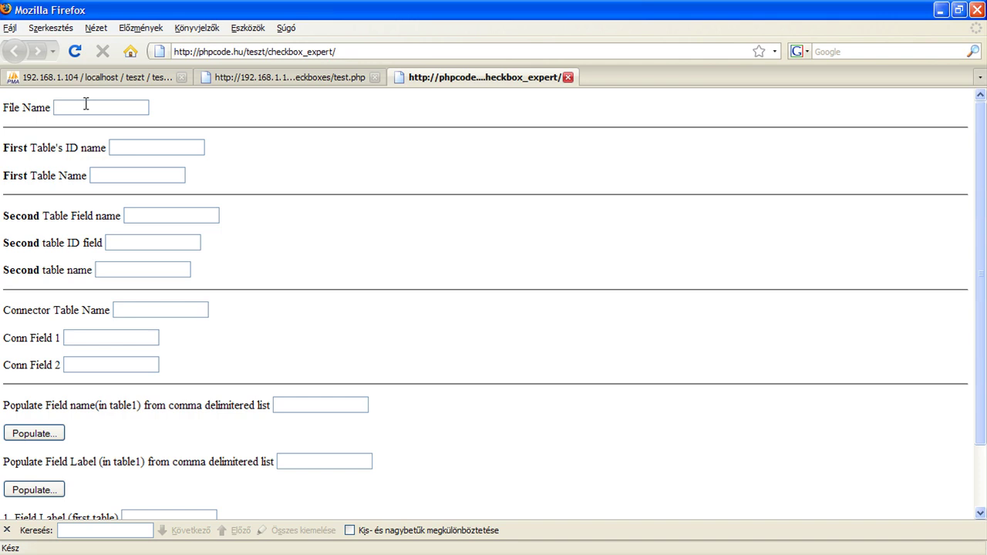
Enter updater.php as the file name and id as the first table's ID, checked against phpMyAdmin.
{"action": "type", "text": "update"}
{"action": "type", "text": ".php"}
{"action": "left_click", "coordinate": [148, 148]}
{"action": "left_click", "coordinate": [90, 77]}
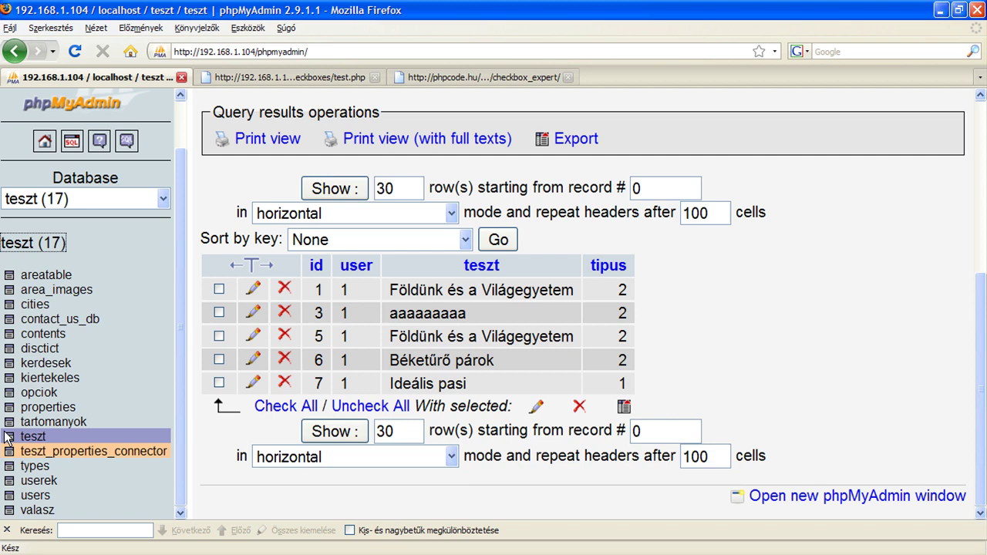
{"action": "left_click", "coordinate": [318, 266]}
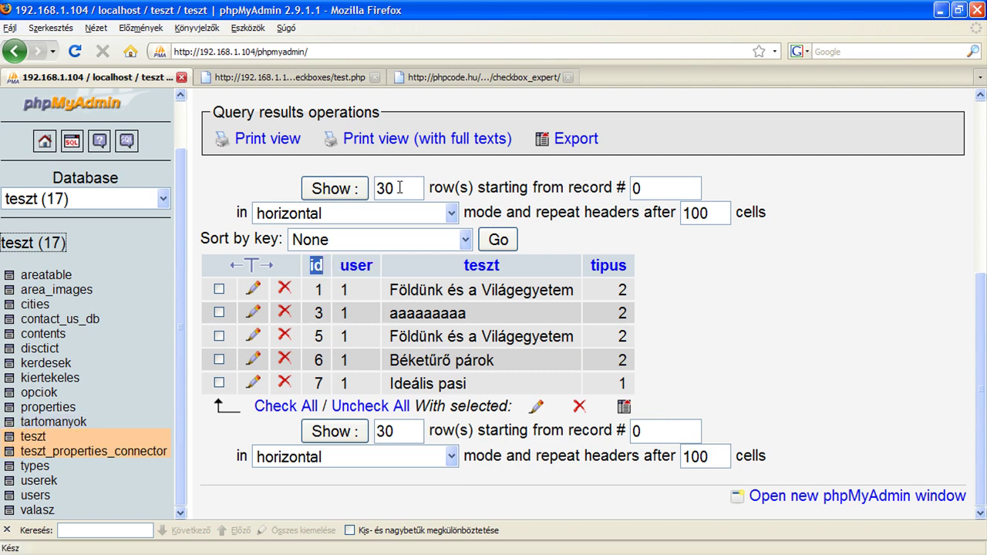
{"action": "left_click", "coordinate": [456, 79]}
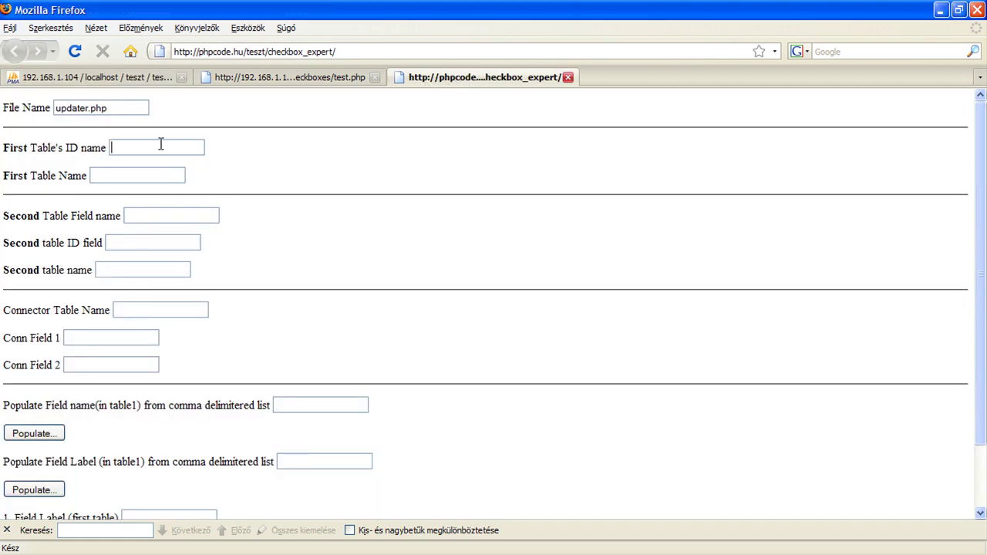
{"action": "type", "text": "id"}
{"action": "left_click_drag", "start_coordinate": [5, 177], "coordinate": [116, 174]}
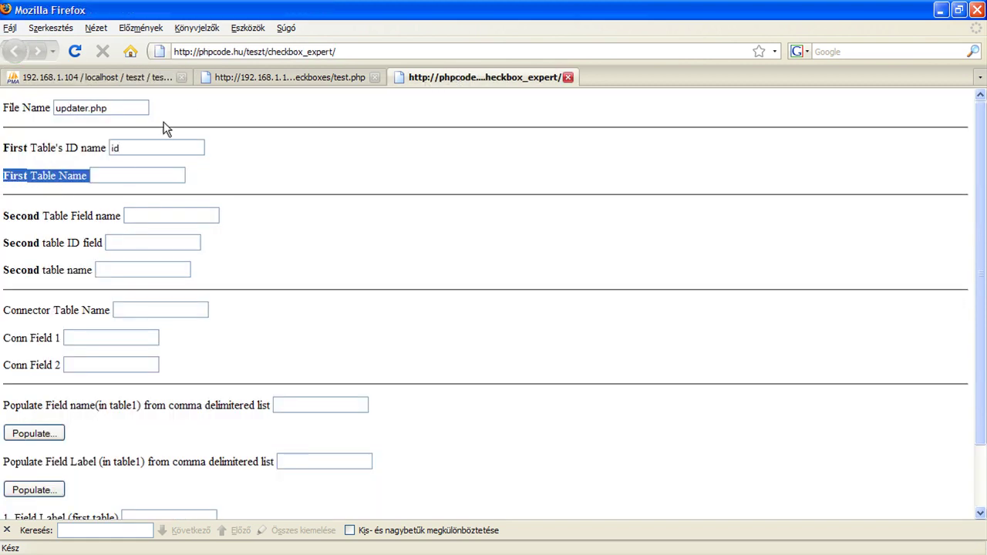
Copy teszt from phpMyAdmin's SQL query and paste it as the first table name.
{"action": "left_click", "coordinate": [142, 80]}
{"action": "scroll", "coordinate": [328, 232], "scroll_direction": "up", "scroll_amount": 3}
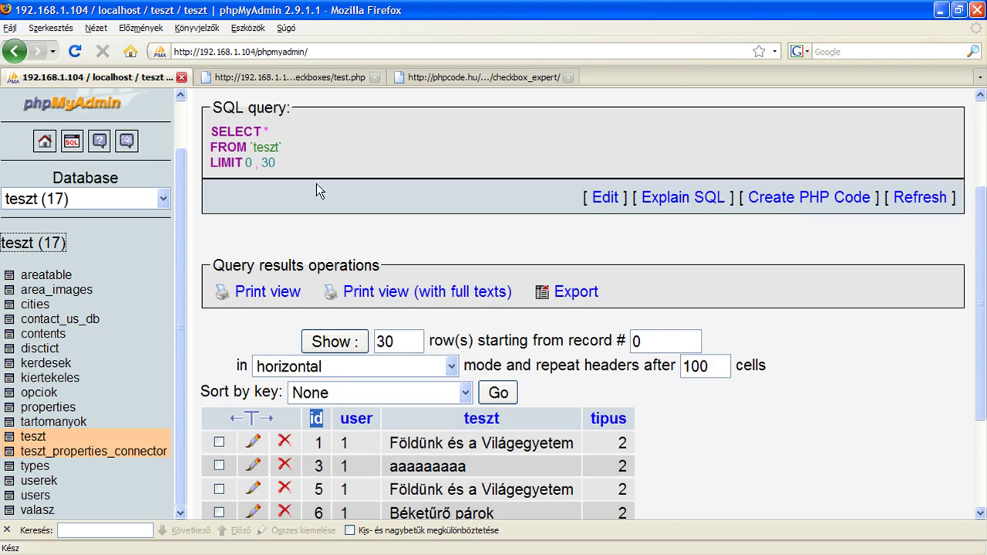
{"action": "double_click", "coordinate": [266, 147]}
{"action": "key", "text": "ctrl+c"}
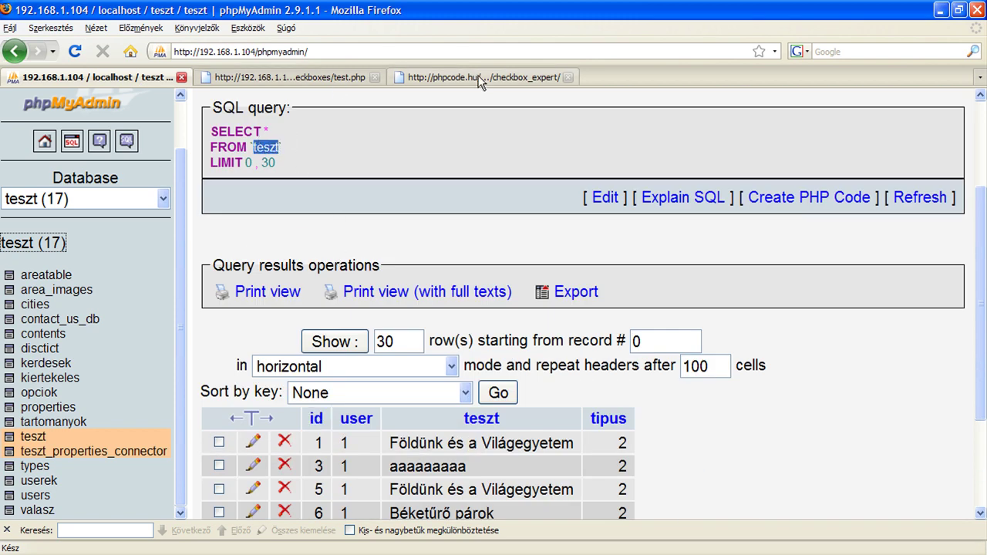
{"action": "left_click", "coordinate": [463, 78]}
{"action": "left_click", "coordinate": [139, 176]}
{"action": "key", "text": "ctrl+v"}
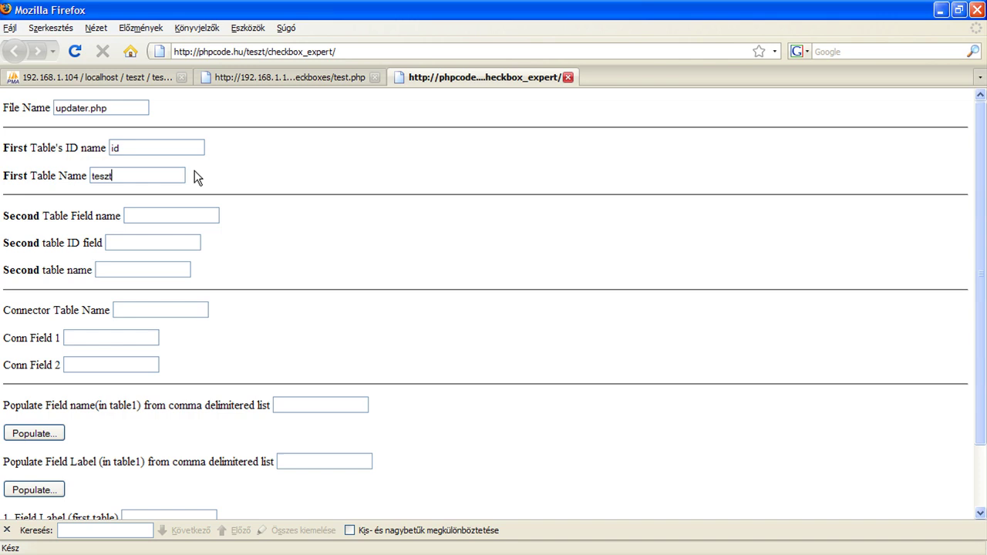
Paste properties into the generator's second table name field.
{"action": "mouse_move", "coordinate": [241, 278]}
{"action": "left_mouse_down"}
{"action": "mouse_move", "coordinate": [3, 214]}
{"action": "mouse_move", "coordinate": [225, 269]}
{"action": "left_mouse_up"}
{"action": "left_click", "coordinate": [72, 76]}
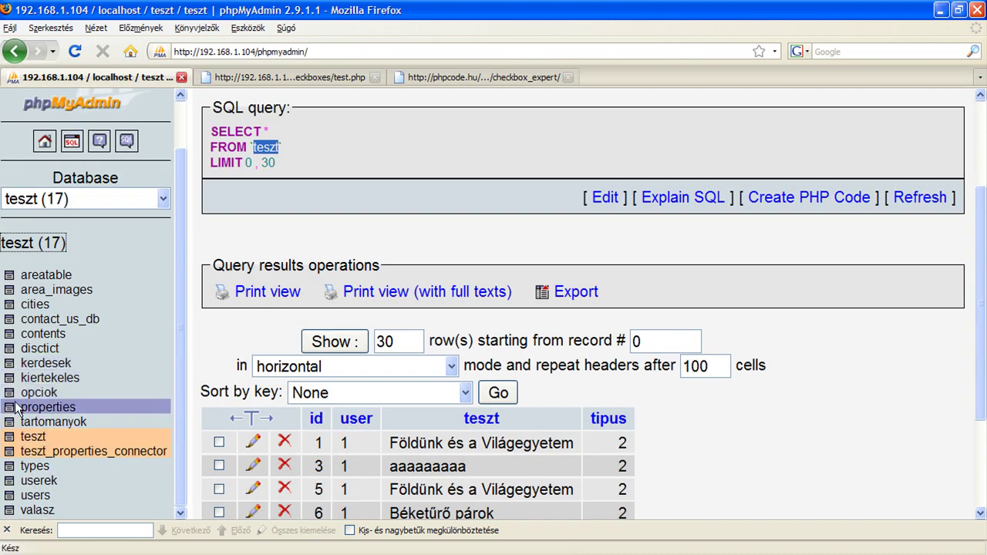
{"action": "left_click", "coordinate": [11, 408]}
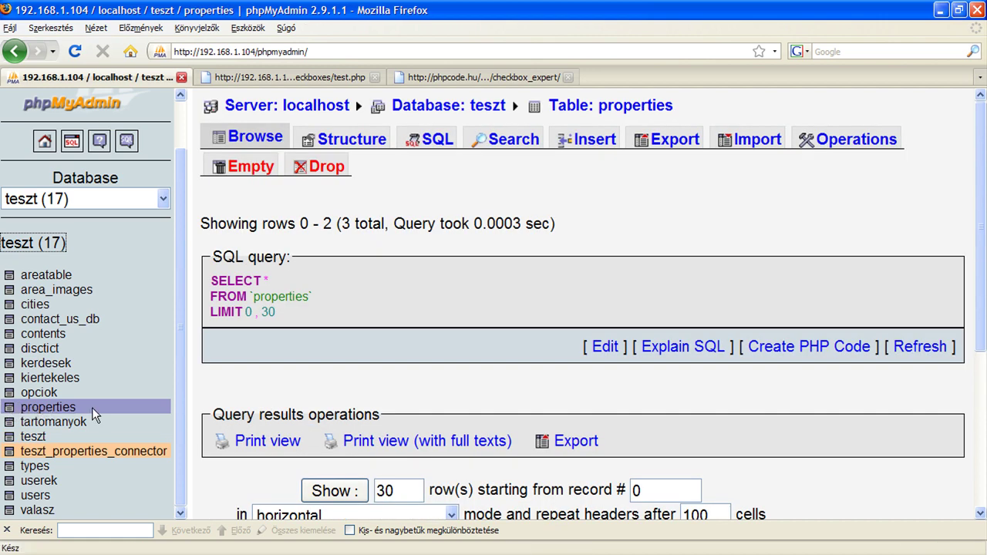
{"action": "key", "text": "ctrl+Tab"}
{"action": "left_click", "coordinate": [108, 268]}
{"action": "type", "text": "properties"}
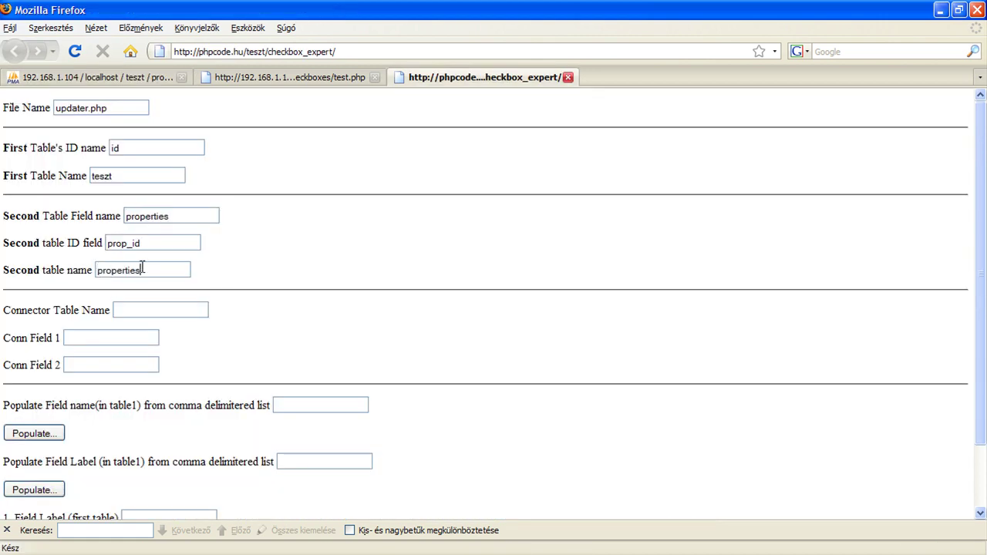
{"action": "left_click_drag", "start_coordinate": [10, 269], "coordinate": [172, 263]}
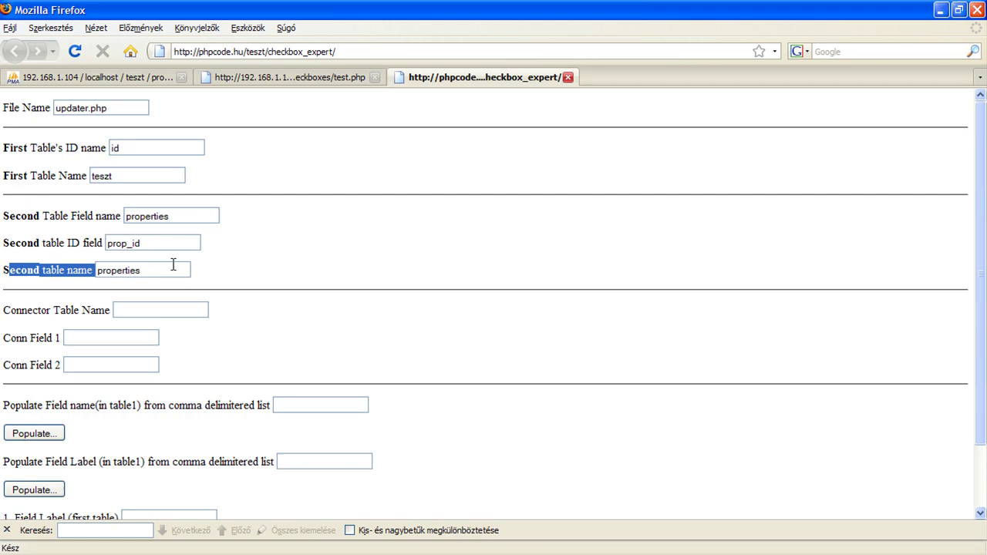
Check the prop_id and prop column names in phpMyAdmin and the demo's property labels.
{"action": "left_click", "coordinate": [98, 80]}
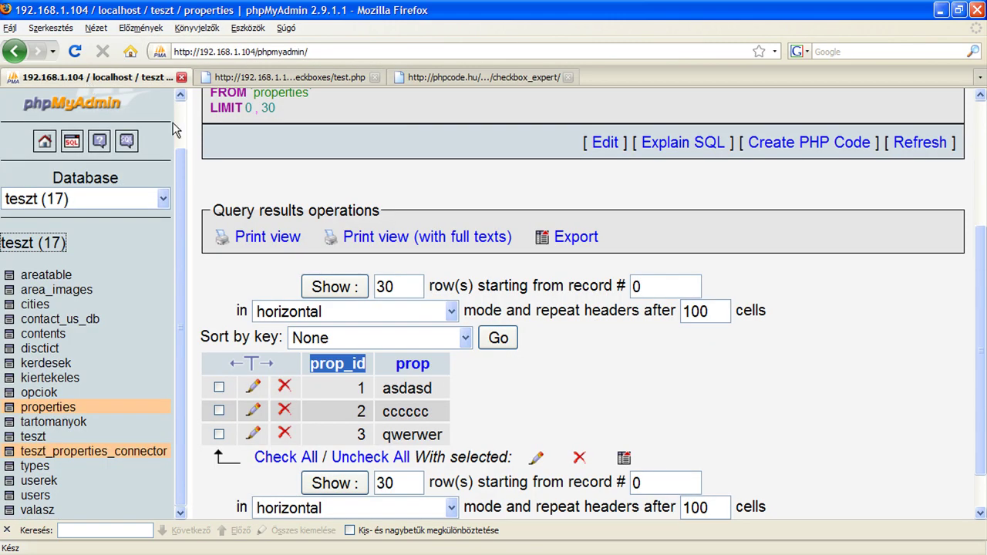
{"action": "left_click_drag", "start_coordinate": [390, 365], "coordinate": [443, 367]}
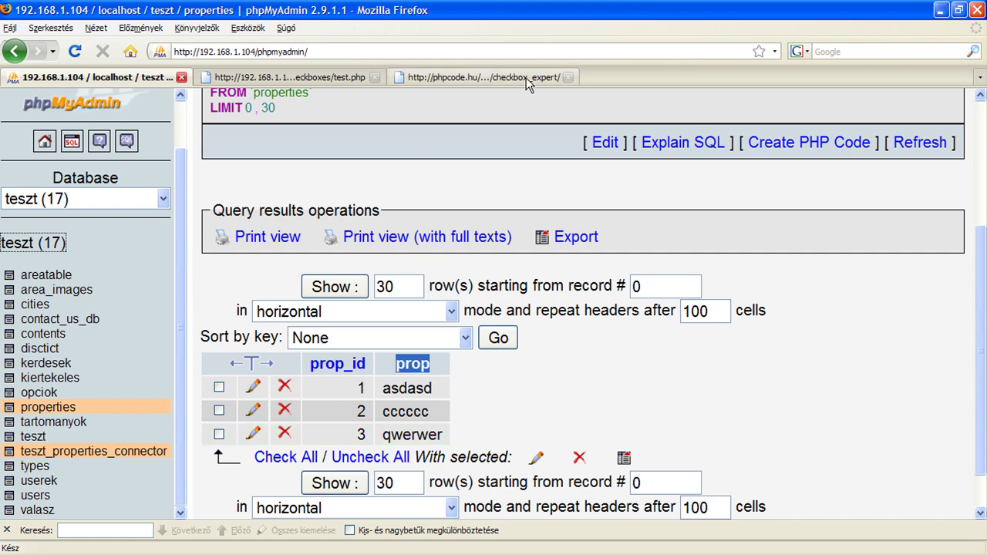
{"action": "left_click", "coordinate": [497, 78]}
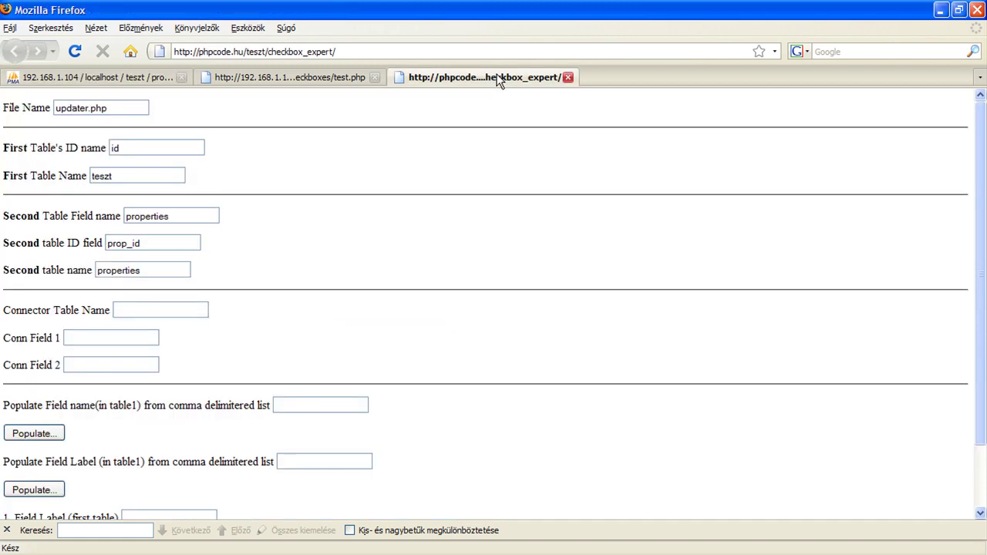
{"action": "left_click", "coordinate": [311, 76]}
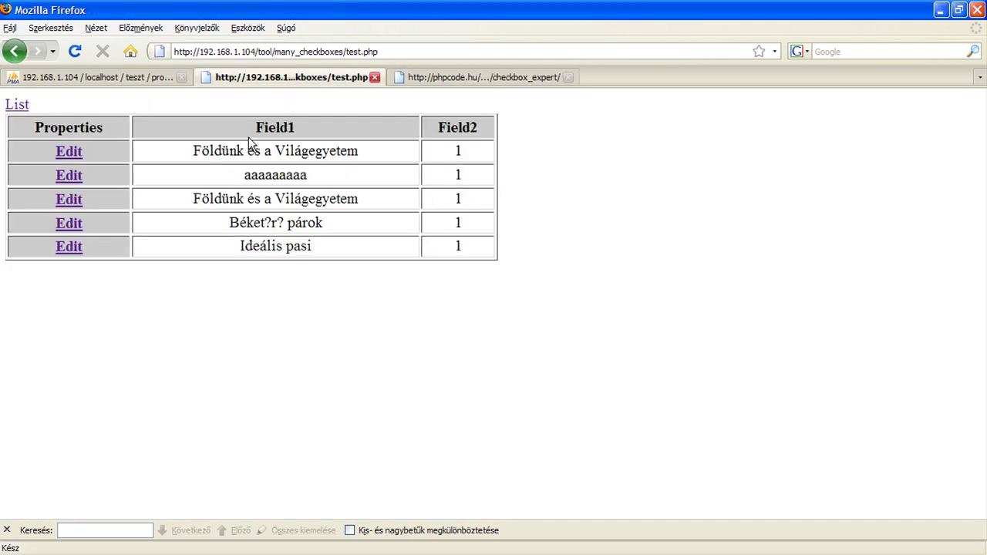
{"action": "left_click", "coordinate": [70, 152]}
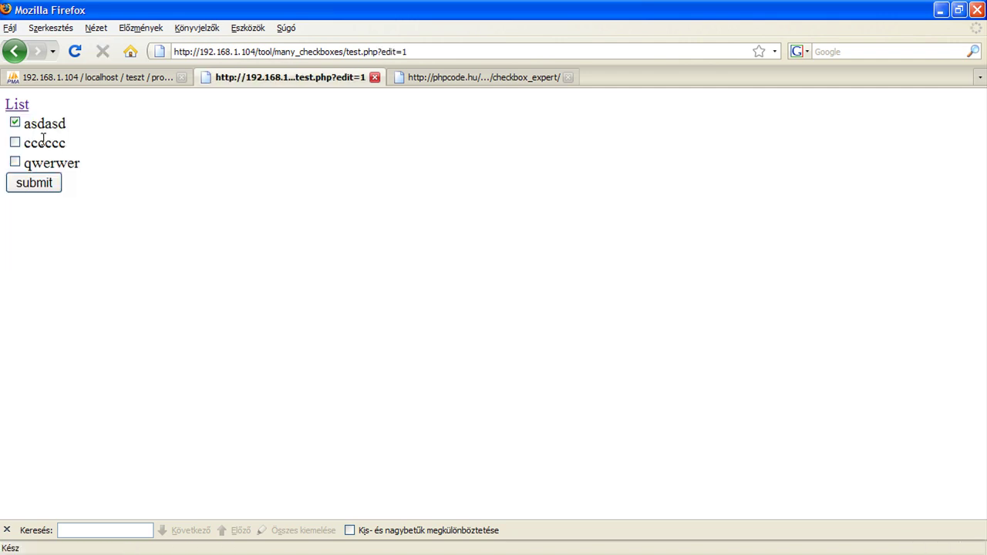
{"action": "left_click_drag", "start_coordinate": [25, 144], "coordinate": [186, 147]}
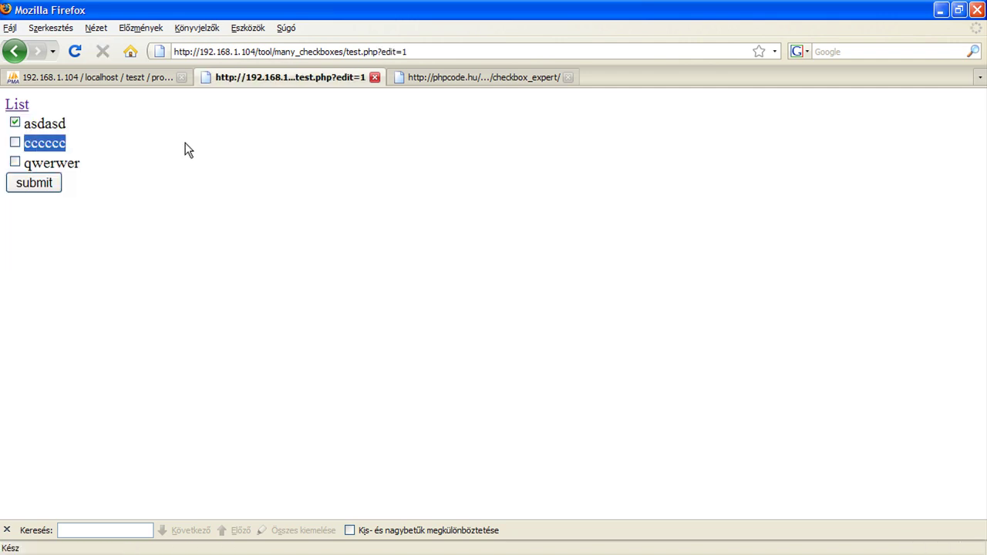
{"action": "left_click", "coordinate": [444, 79]}
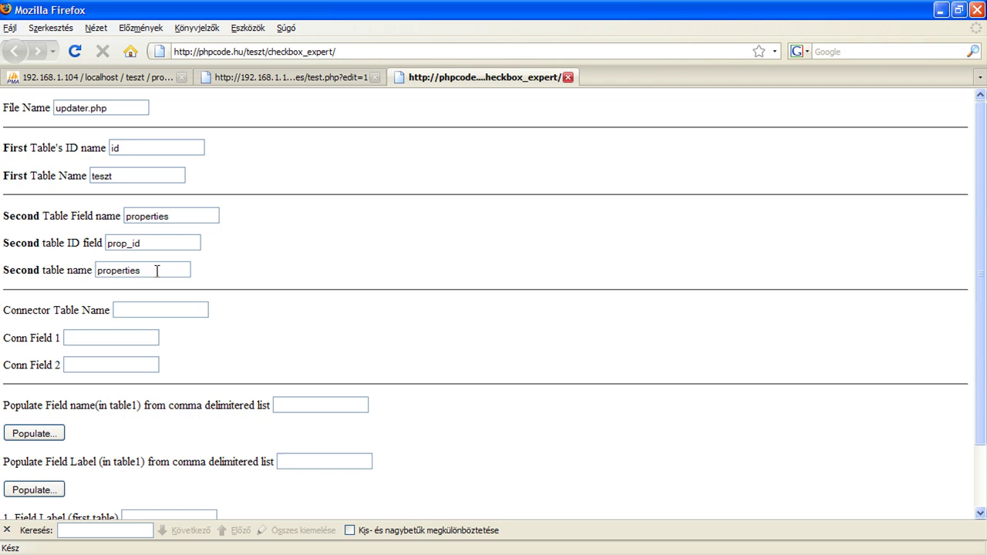
Replace the second table field name with prop.
{"action": "left_click_drag", "start_coordinate": [172, 216], "coordinate": [94, 216]}
{"action": "key", "text": "End"}
{"action": "left_click_drag", "start_coordinate": [188, 216], "coordinate": [58, 197]}
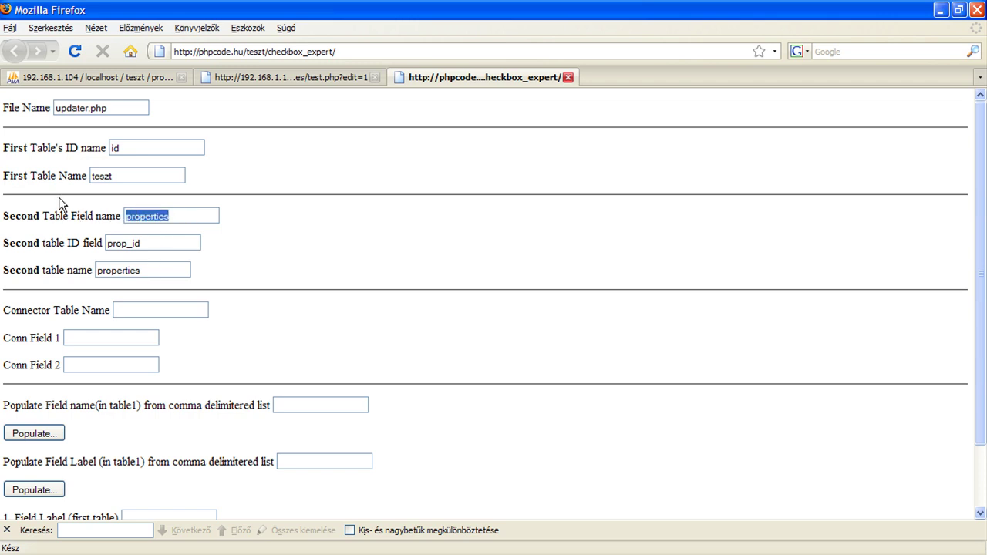
{"action": "type", "text": "prop"}
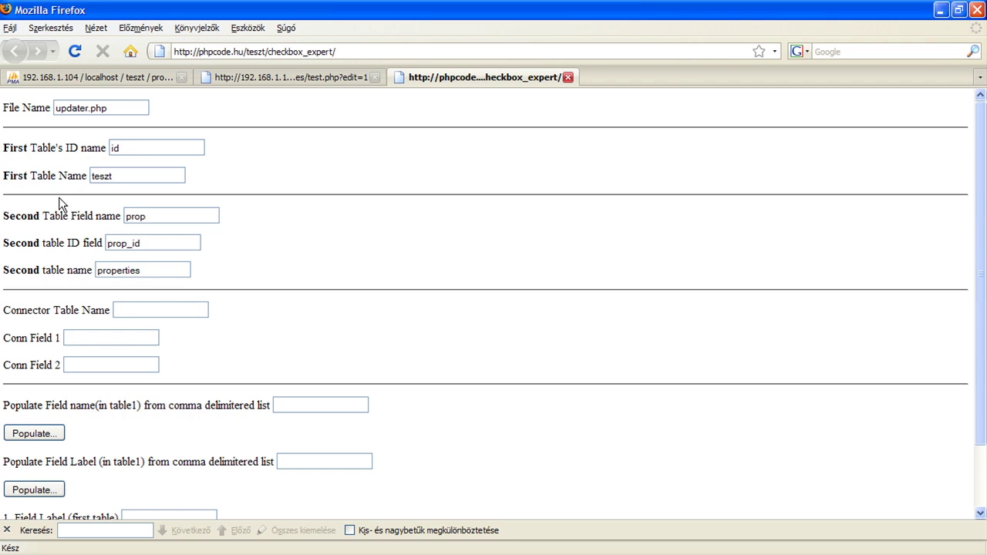
{"action": "scroll", "coordinate": [54, 306], "scroll_direction": "down", "scroll_amount": 2}
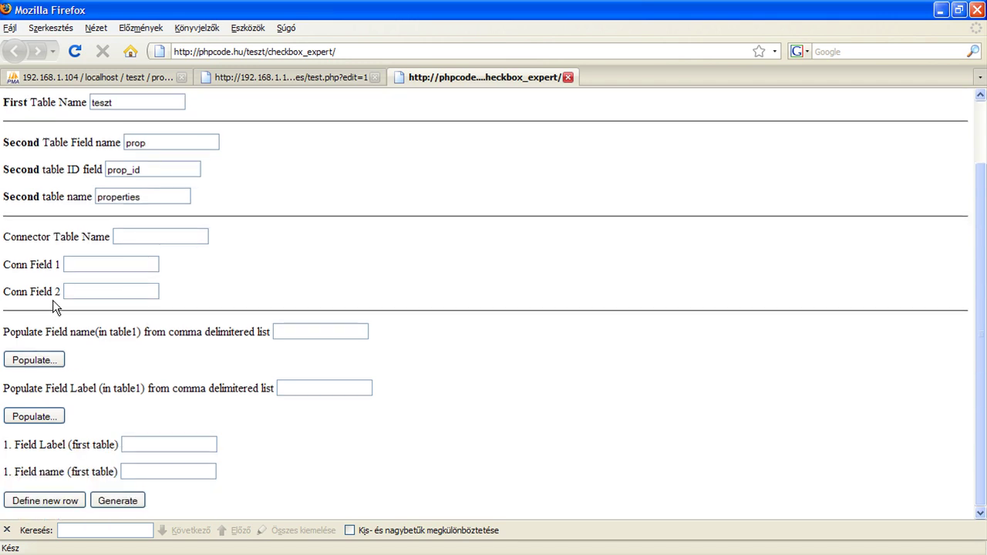
{"action": "left_click", "coordinate": [166, 232]}
{"action": "scroll", "coordinate": [167, 232], "scroll_direction": "up", "scroll_amount": 2}
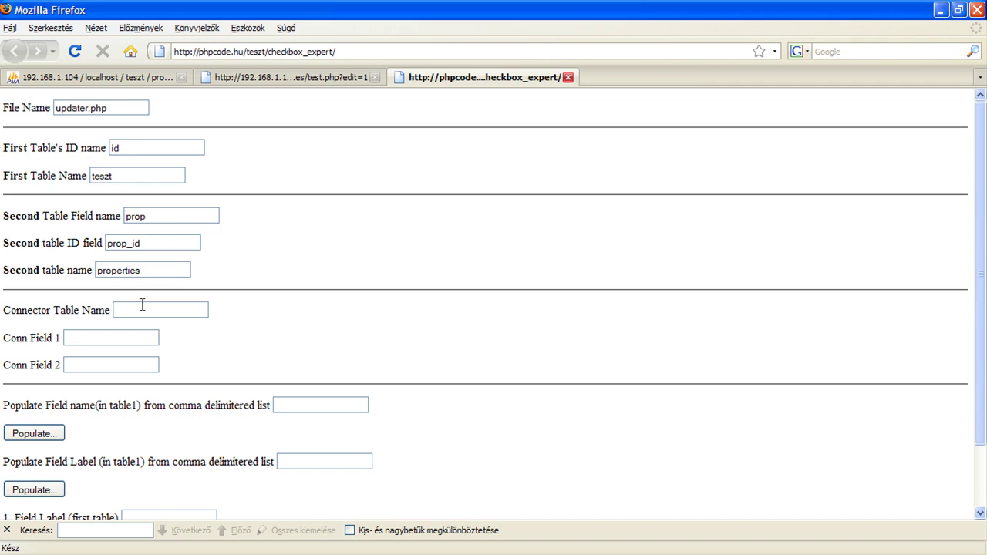
Name the connector table pro_items_conn_table.
{"action": "type", "text": "pro_it"}
{"action": "type", "text": "ems_conn_t"}
{"action": "type", "text": "able"}
{"action": "double_click", "coordinate": [154, 305]}
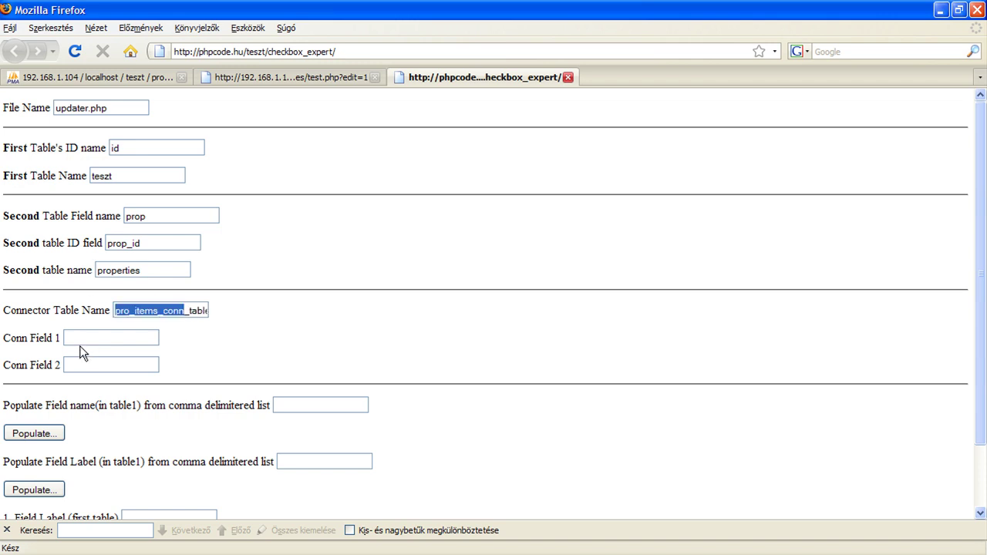
{"action": "left_click", "coordinate": [76, 337]}
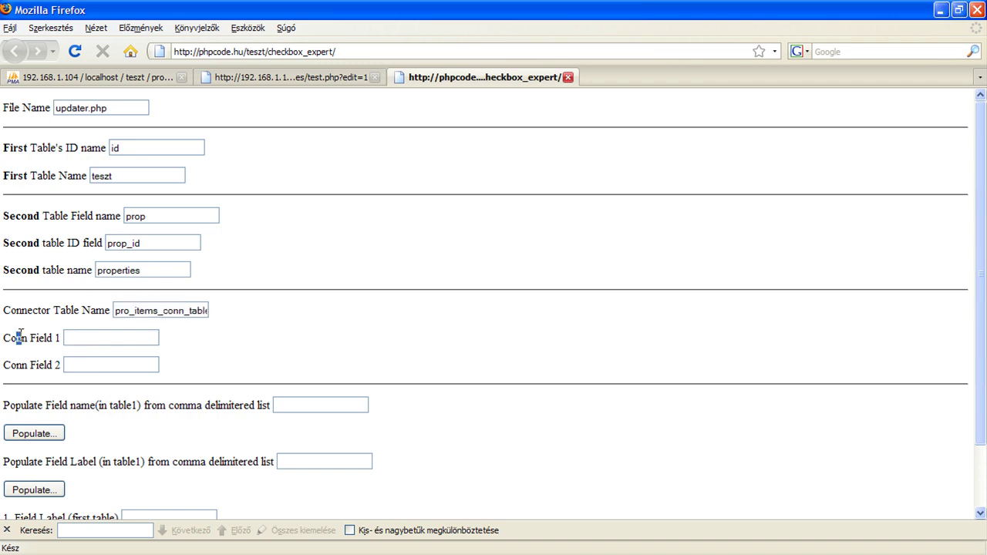
{"action": "left_click_drag", "start_coordinate": [16, 336], "coordinate": [91, 336]}
{"action": "left_click", "coordinate": [90, 337]}
Set the connector fields to conn_id and conn_prop_id.
{"action": "left_click_drag", "start_coordinate": [31, 147], "coordinate": [131, 146]}
{"action": "double_click", "coordinate": [137, 147]}
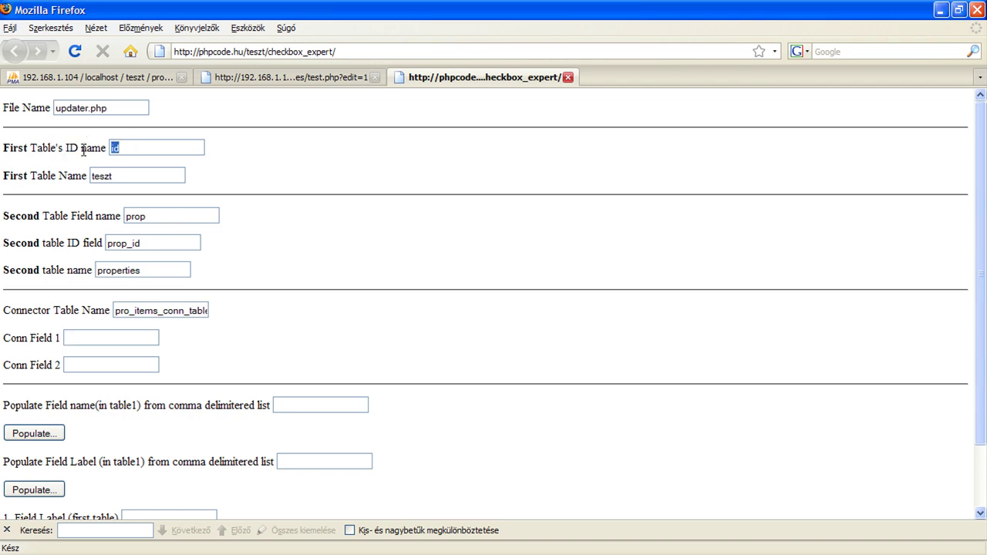
{"action": "left_click", "coordinate": [81, 337]}
{"action": "type", "text": "conn_id"}
{"action": "left_click_drag", "start_coordinate": [5, 363], "coordinate": [81, 364]}
{"action": "left_click", "coordinate": [81, 364]}
{"action": "left_click_drag", "start_coordinate": [138, 244], "coordinate": [88, 243]}
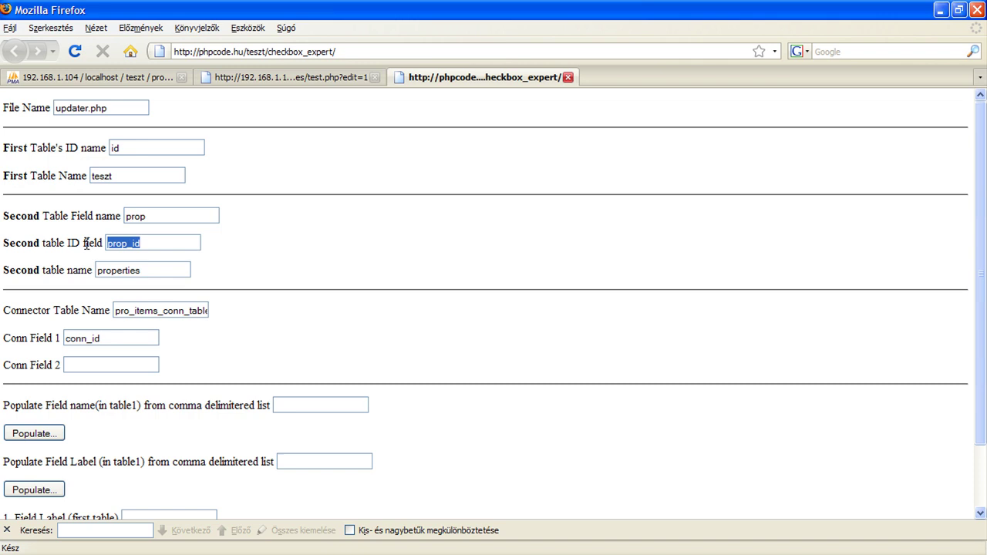
{"action": "left_click", "coordinate": [76, 360]}
{"action": "type", "text": "c"}
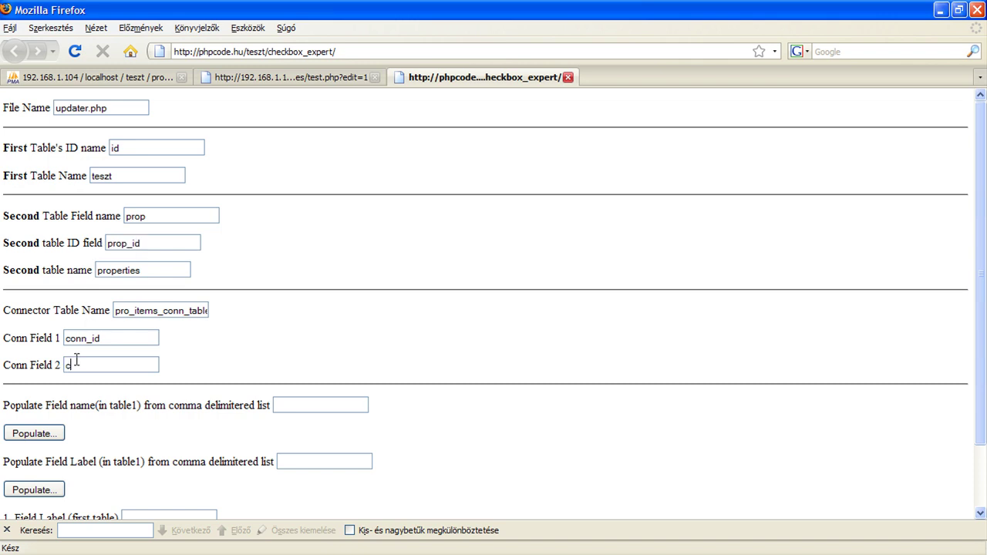
{"action": "type", "text": "onn_i"}
{"action": "type", "text": "d"}
Inspect the teszt_properties_connector rows in phpMyAdmin, such as teszt 6 linked to prop 3.
{"action": "left_click", "coordinate": [163, 80]}
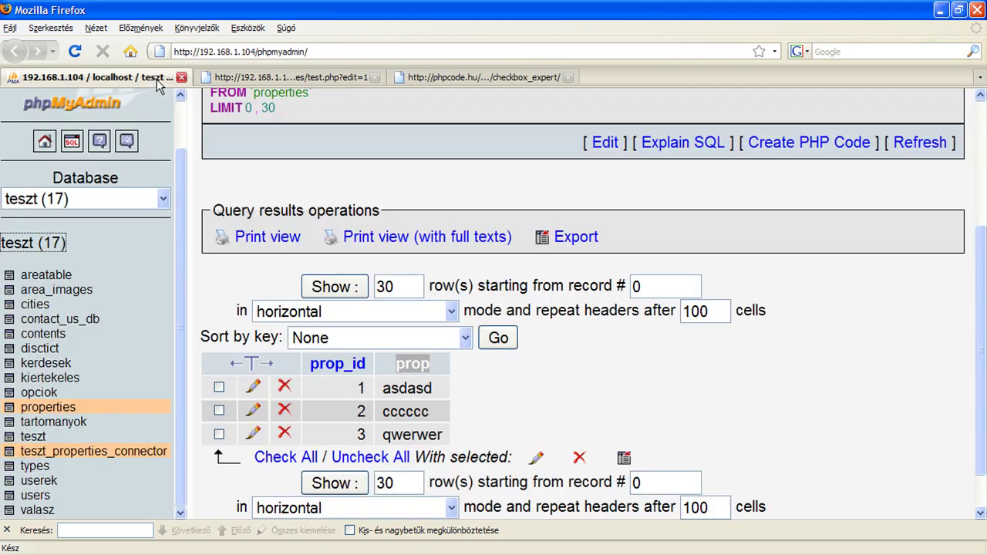
{"action": "left_click", "coordinate": [9, 460]}
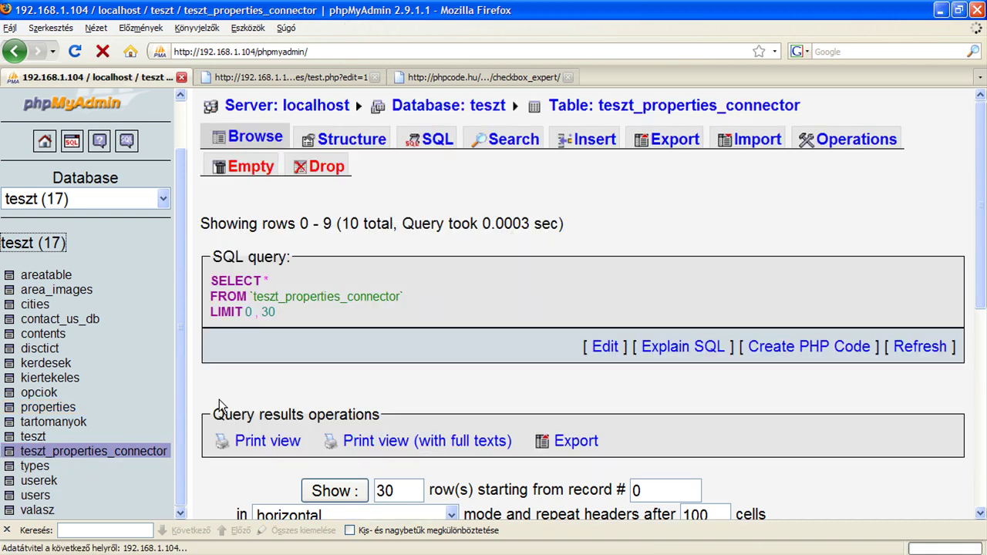
{"action": "scroll", "coordinate": [514, 337], "scroll_direction": "down", "scroll_amount": 4}
{"action": "scroll", "coordinate": [485, 349], "scroll_direction": "down", "scroll_amount": 5}
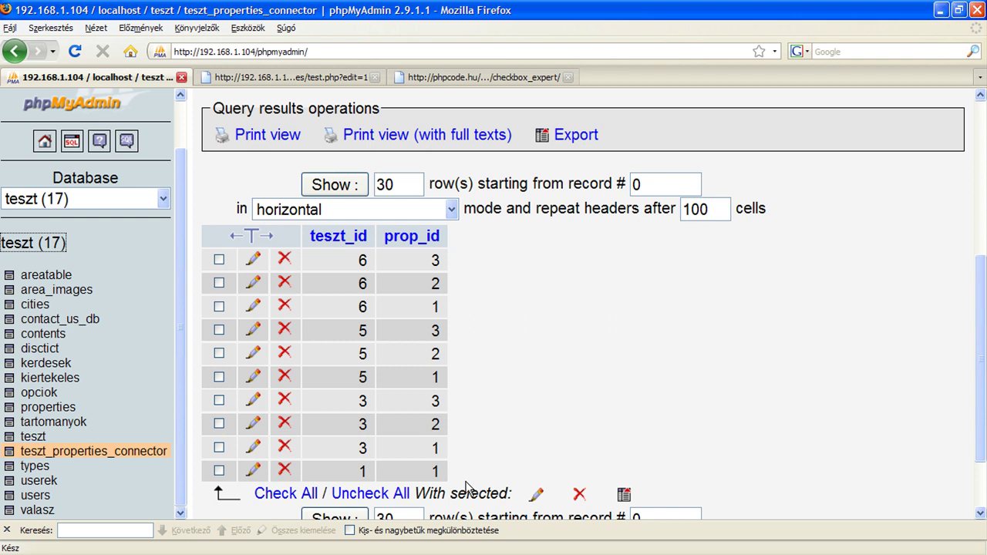
{"action": "left_click_drag", "start_coordinate": [467, 482], "coordinate": [198, 236]}
{"action": "left_click", "coordinate": [203, 236]}
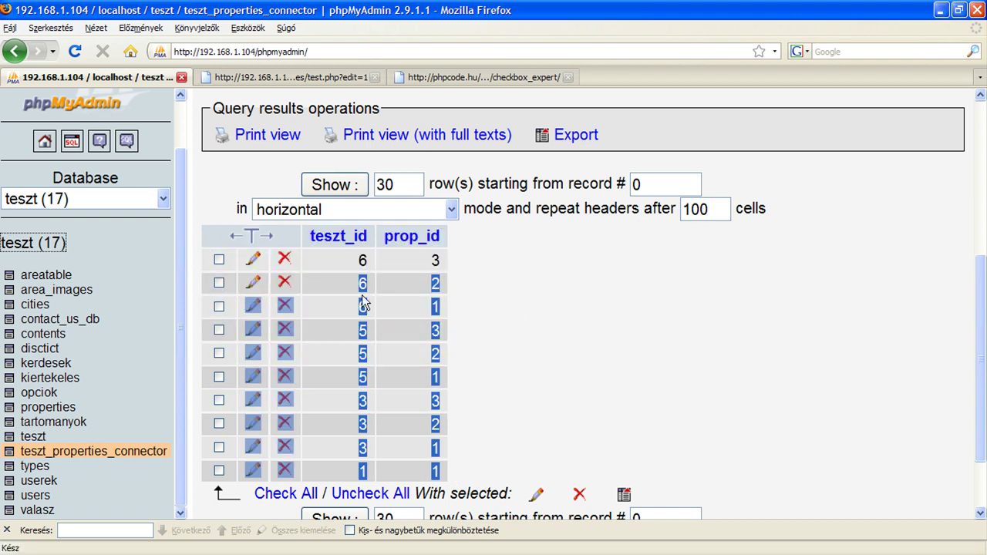
{"action": "left_click", "coordinate": [395, 260]}
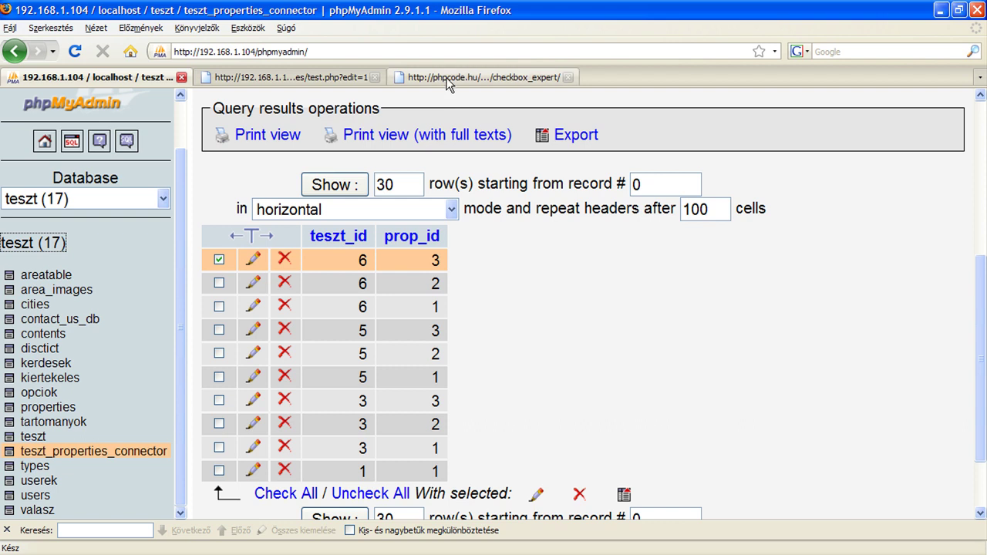
{"action": "mouse_move", "coordinate": [472, 482]}
{"action": "left_mouse_down"}
{"action": "mouse_move", "coordinate": [369, 358]}
{"action": "mouse_move", "coordinate": [486, 469]}
{"action": "left_mouse_up"}
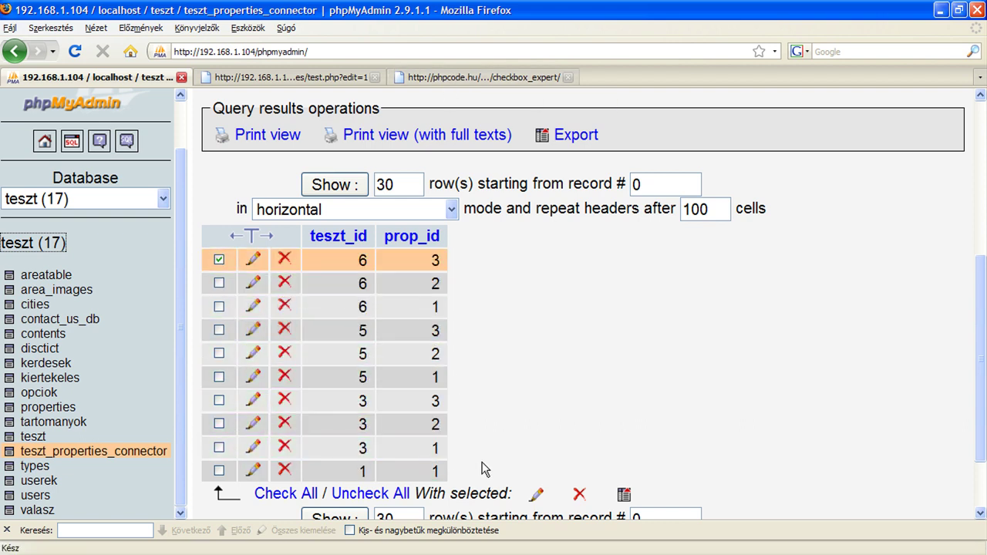
Browse the teszt table and select its user, teszt and tipus column names.
{"action": "left_click", "coordinate": [447, 77]}
{"action": "scroll", "coordinate": [474, 370], "scroll_direction": "down", "scroll_amount": 2}
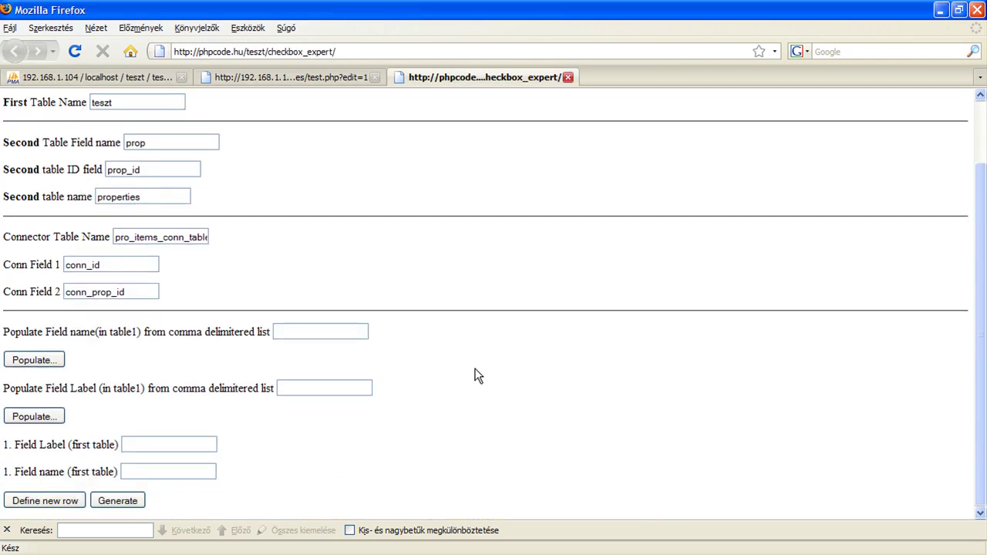
{"action": "left_click", "coordinate": [87, 78]}
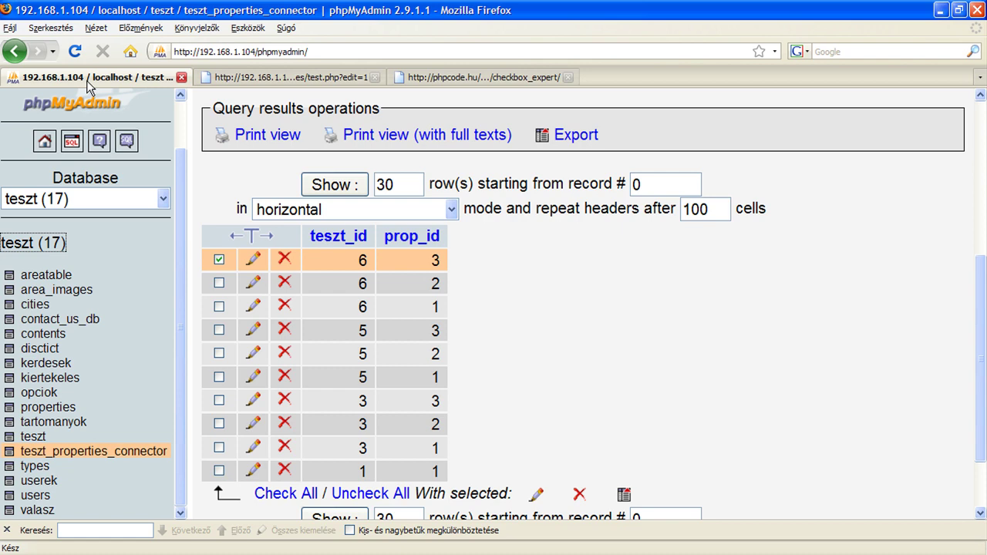
{"action": "left_click", "coordinate": [25, 440]}
{"action": "scroll", "coordinate": [472, 386], "scroll_direction": "down", "scroll_amount": 7}
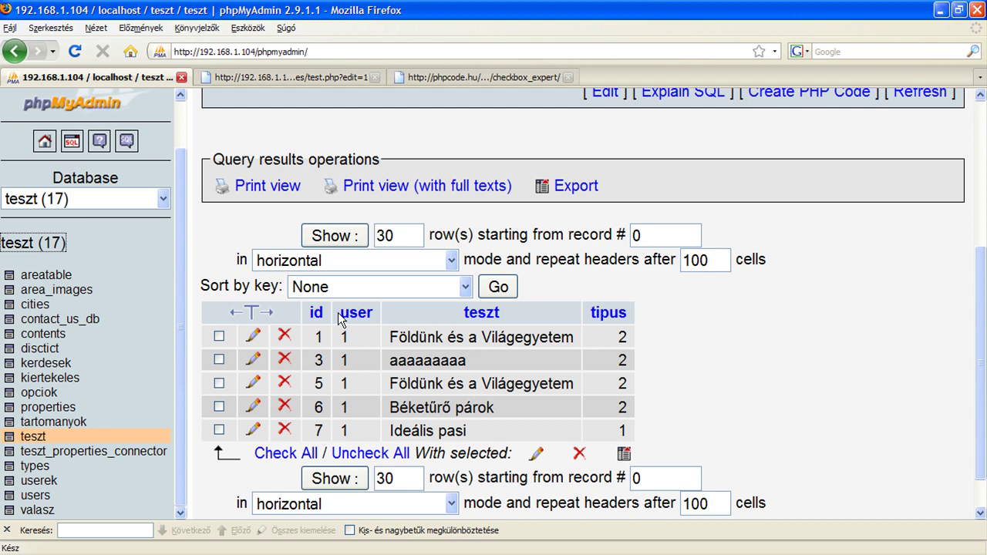
{"action": "left_click_drag", "start_coordinate": [339, 316], "coordinate": [631, 324]}
{"action": "key", "text": "ctrl+c"}
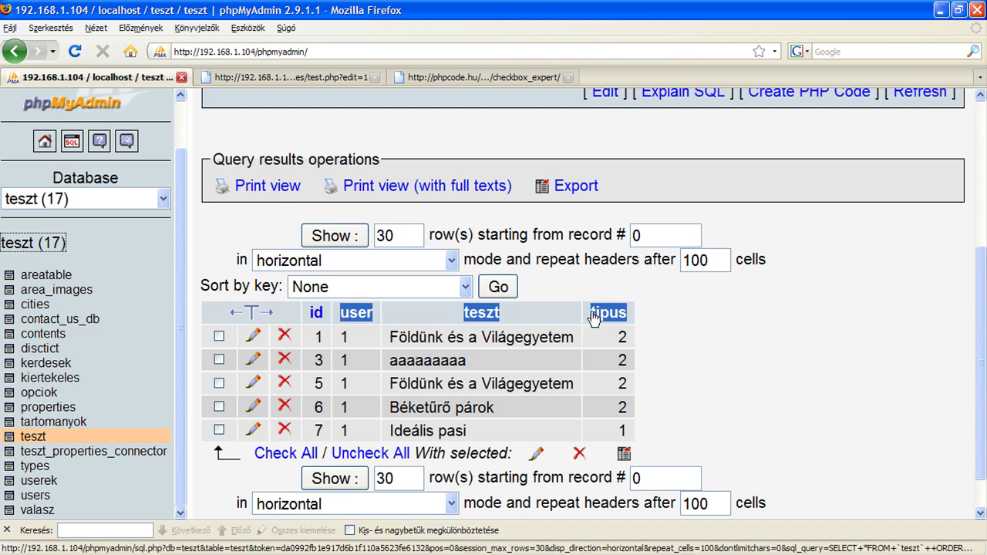
Populate the generator's field rows from the list user,teszt,tipus.
{"action": "left_click", "coordinate": [490, 78]}
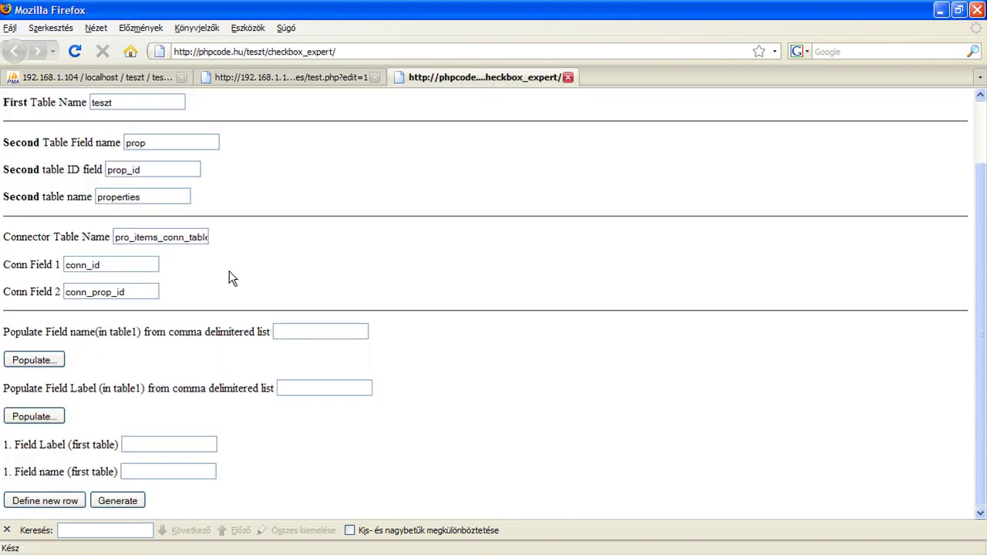
{"action": "left_click_drag", "start_coordinate": [39, 336], "coordinate": [237, 331]}
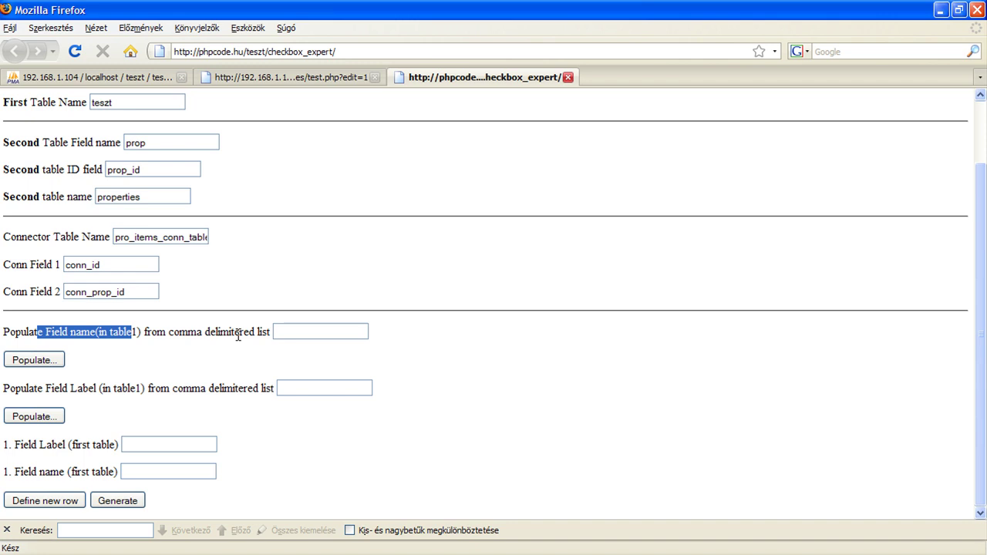
{"action": "left_click", "coordinate": [293, 331]}
{"action": "key", "text": "ctrl+v"}
{"action": "key", "text": "Delete"}
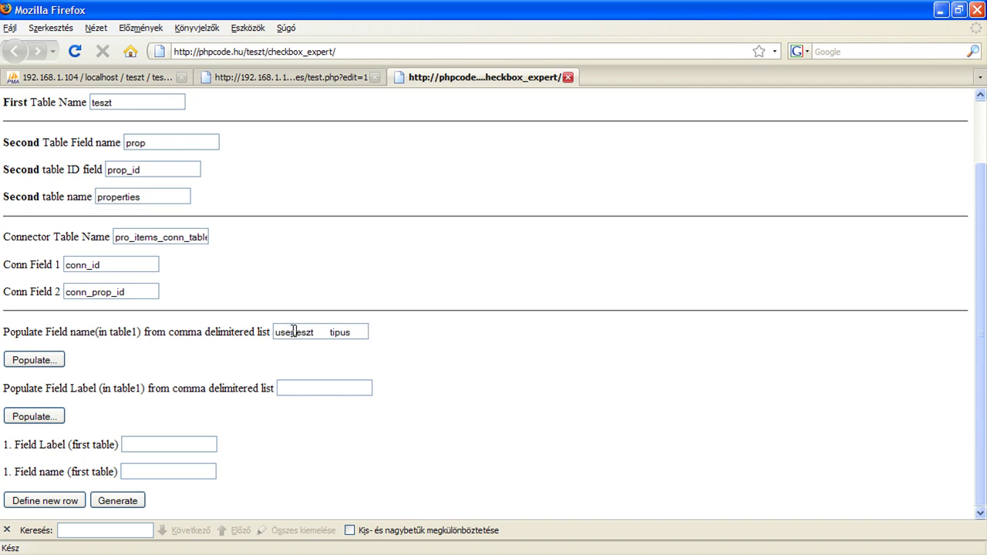
{"action": "type", "text": ","}
{"action": "key", "text": "Delete"}
{"action": "key", "text": "ctrl+a"}
{"action": "key", "text": "ctrl+c"}
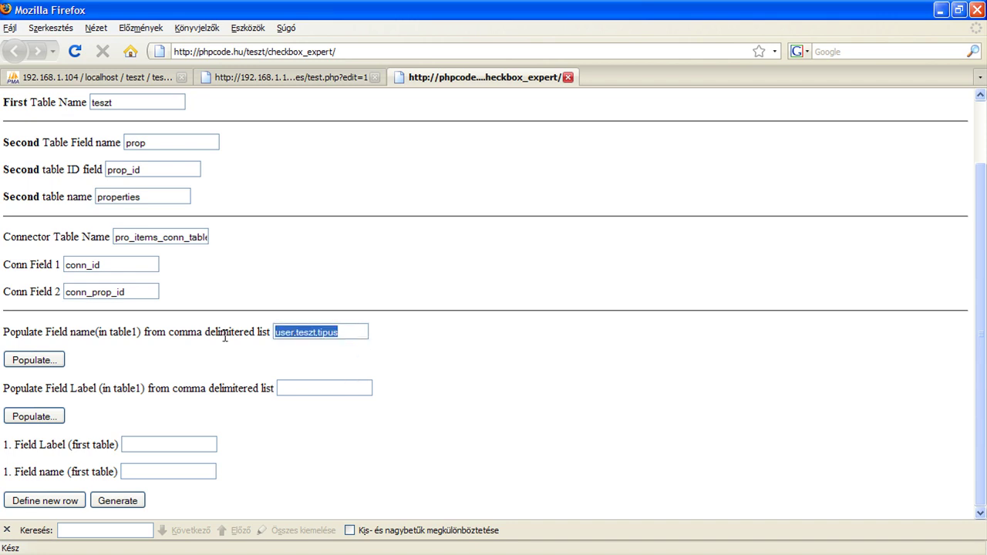
{"action": "left_click", "coordinate": [35, 362]}
Paste user,teszt,tipus into the label list and populate the field labels.
{"action": "scroll", "coordinate": [94, 347], "scroll_direction": "down", "scroll_amount": 5}
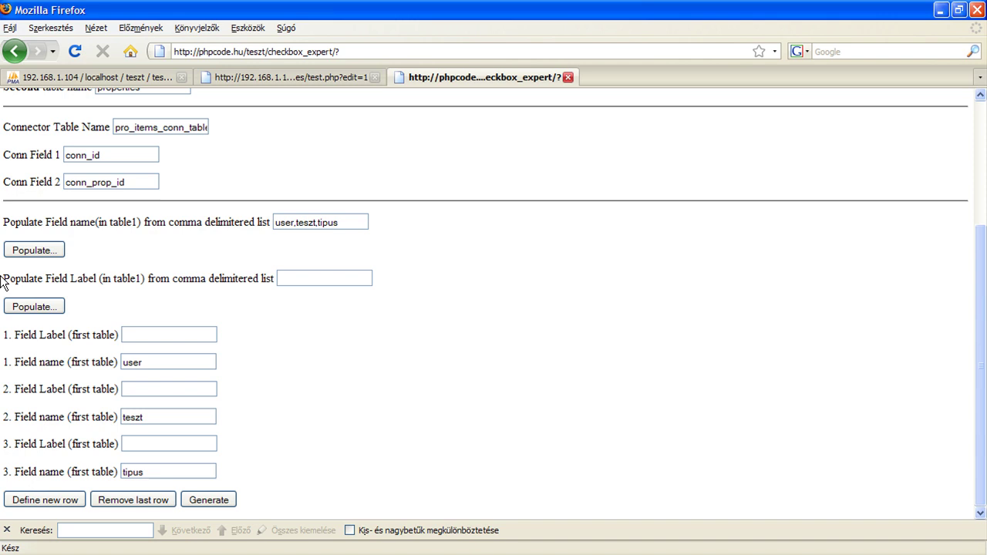
{"action": "left_click_drag", "start_coordinate": [2, 279], "coordinate": [238, 286]}
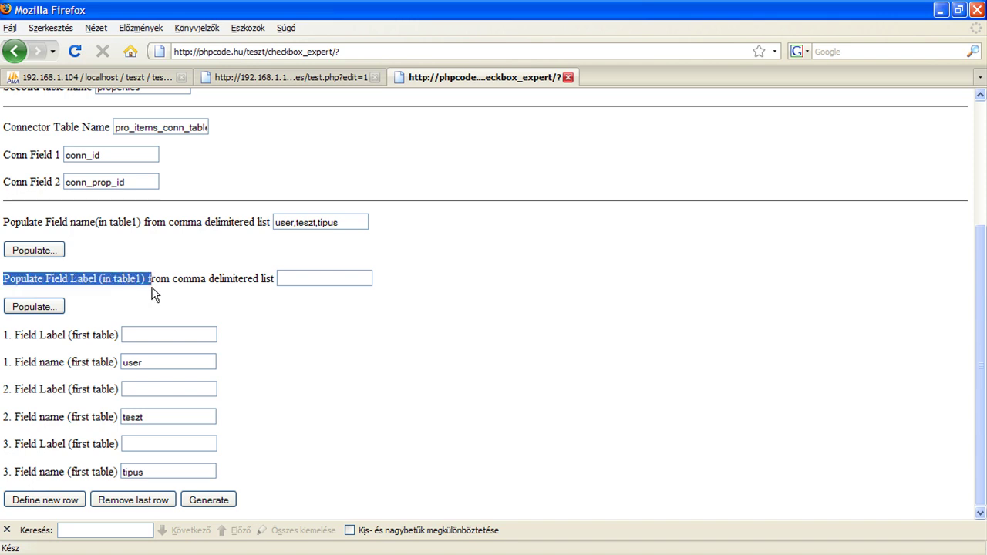
{"action": "left_click", "coordinate": [286, 273]}
{"action": "key", "text": "ctrl+v"}
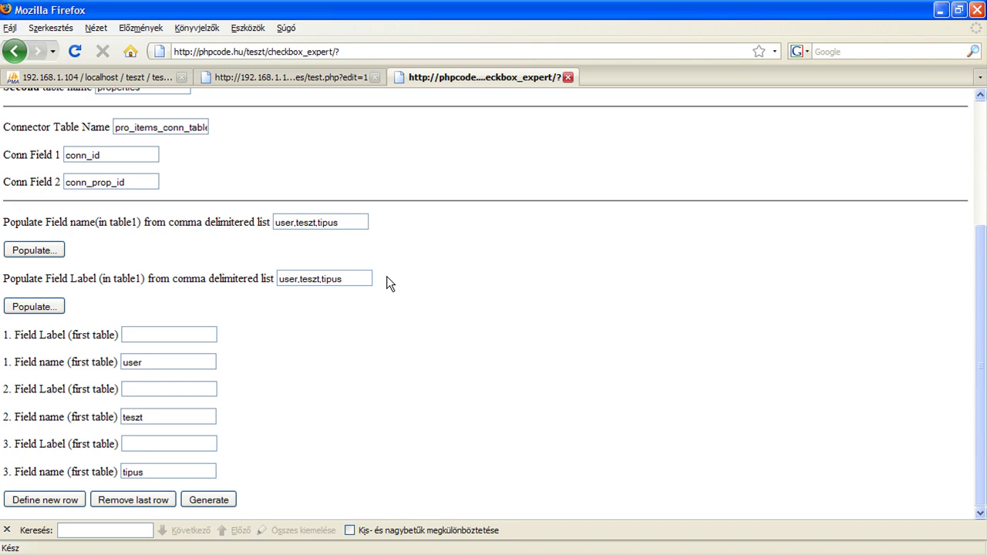
{"action": "left_click", "coordinate": [35, 307]}
Relabel the fields User Name, Teszt Description and Type name.
{"action": "left_click_drag", "start_coordinate": [161, 333], "coordinate": [97, 333]}
{"action": "type", "text": "User"}
{"action": "type", "text": " Name"}
{"action": "key", "text": "Tab"}
{"action": "key", "text": "Tab"}
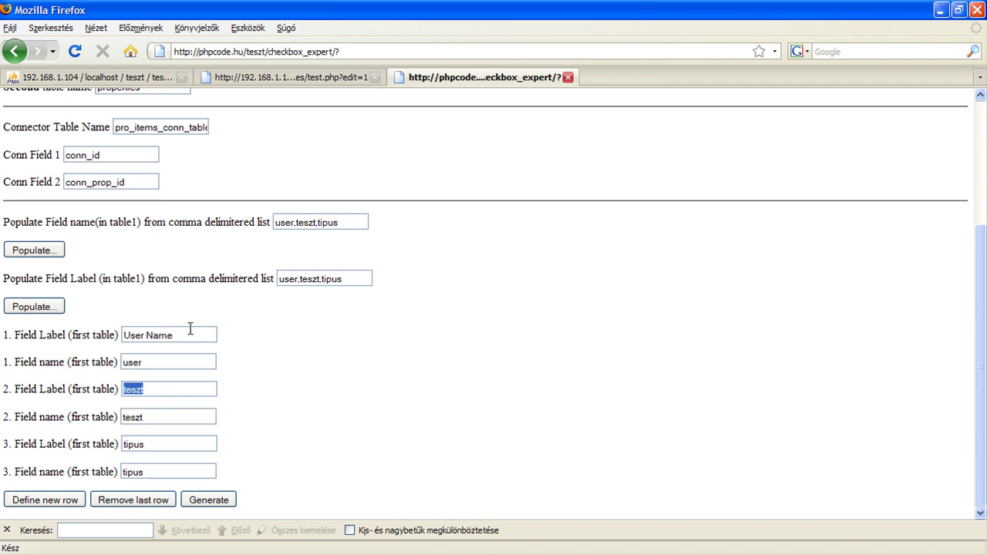
{"action": "type", "text": "Teszt Descr"}
{"action": "type", "text": "ip"}
{"action": "type", "text": "tion"}
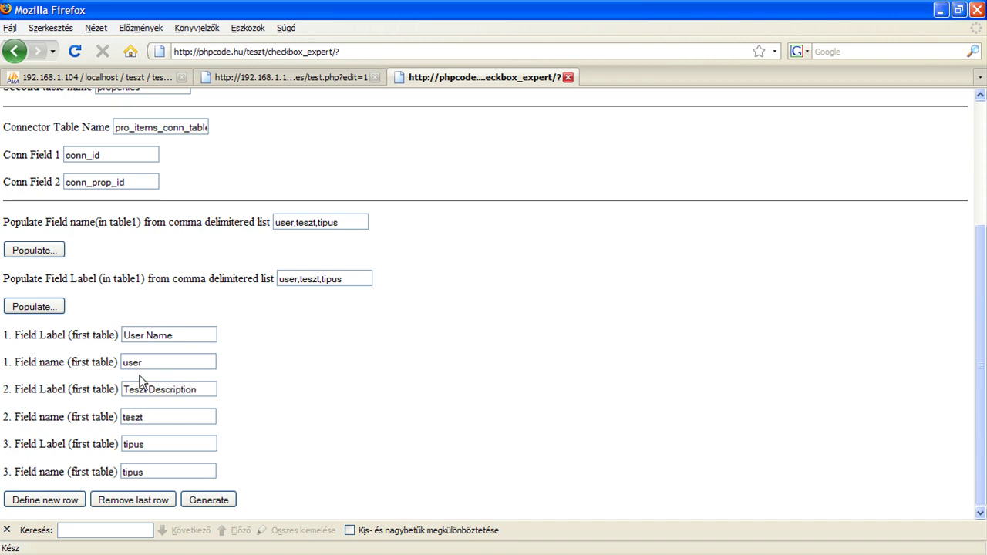
{"action": "left_click_drag", "start_coordinate": [33, 386], "coordinate": [119, 390]}
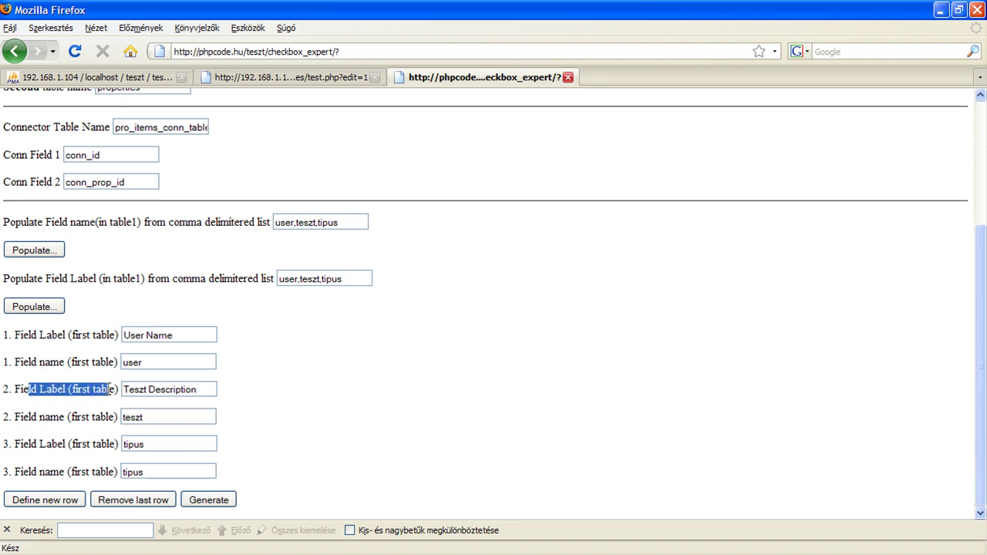
{"action": "double_click", "coordinate": [165, 445]}
{"action": "type", "text": "Typ"}
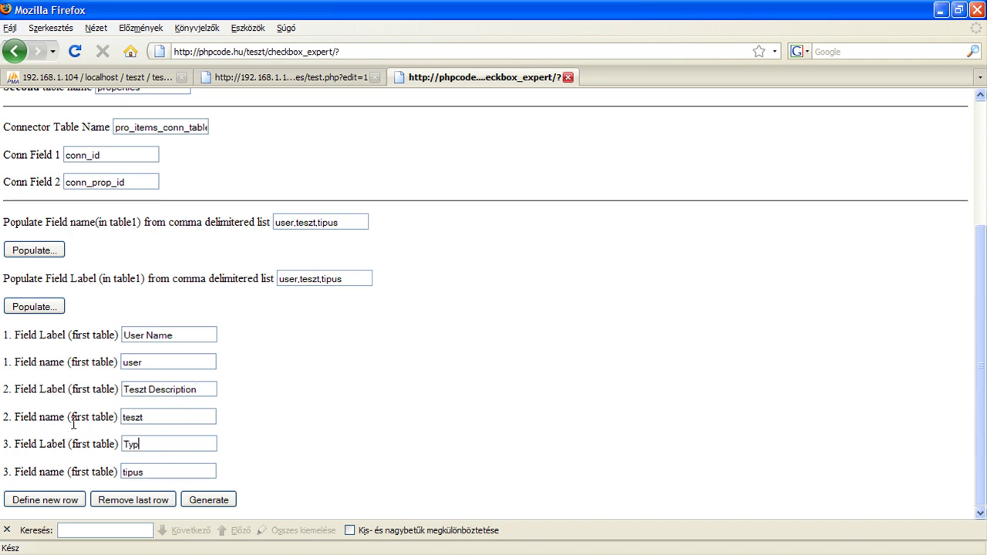
{"action": "type", "text": "e name"}
Generate the PHP code and look over its table header and cell output lines.
{"action": "left_click", "coordinate": [209, 500]}
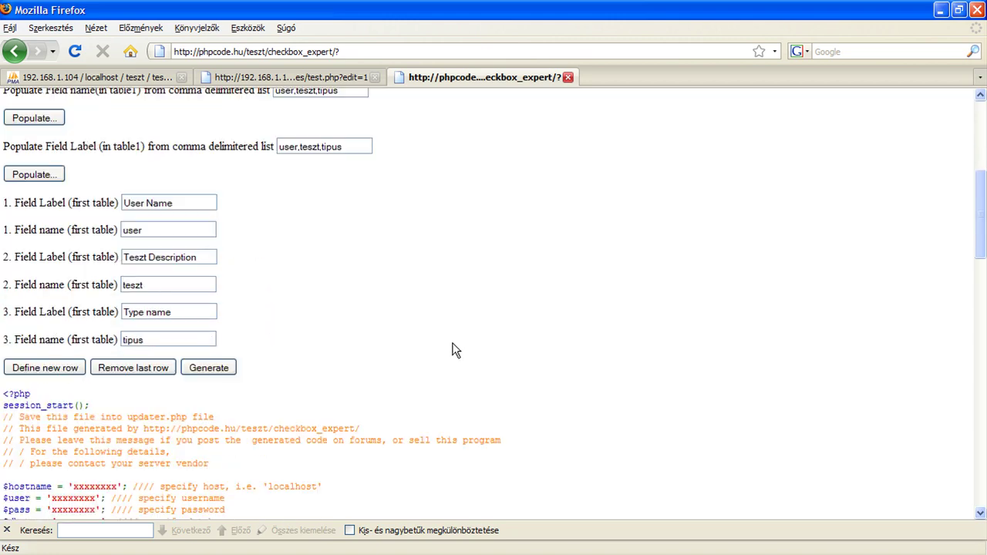
{"action": "scroll", "coordinate": [454, 350], "scroll_direction": "down", "scroll_amount": 6}
{"action": "scroll", "coordinate": [142, 286], "scroll_direction": "down", "scroll_amount": 6}
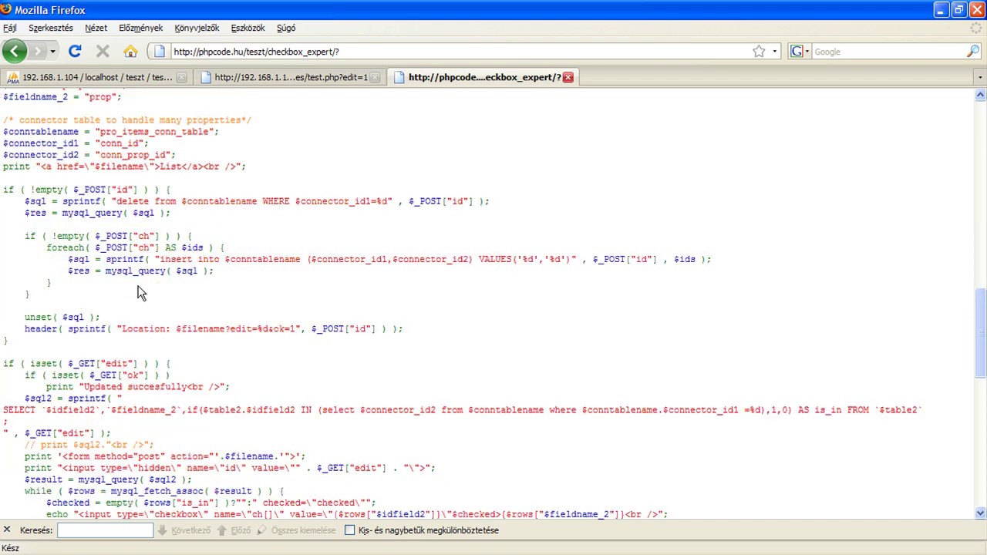
{"action": "scroll", "coordinate": [143, 282], "scroll_direction": "down", "scroll_amount": 5}
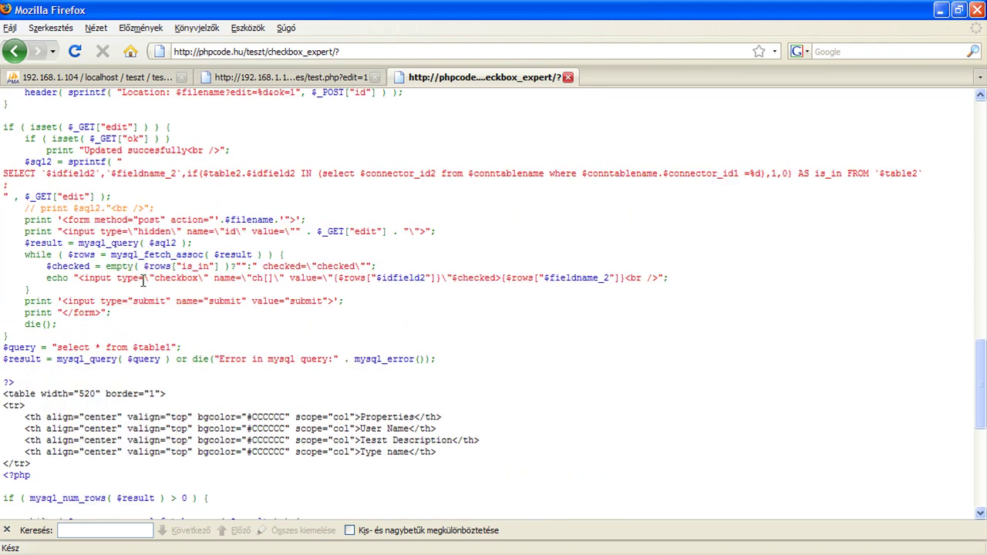
{"action": "left_click_drag", "start_coordinate": [21, 406], "coordinate": [455, 468]}
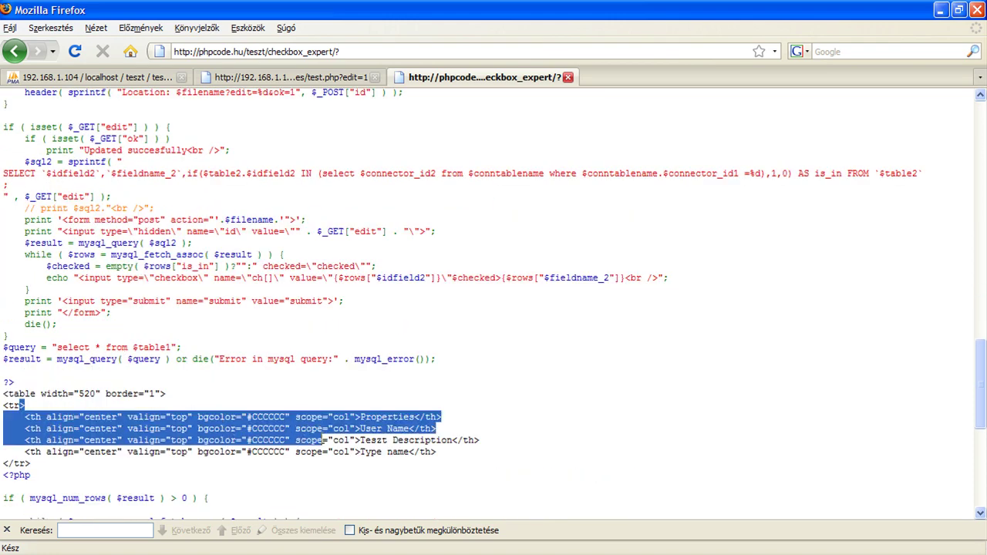
{"action": "left_click", "coordinate": [472, 460]}
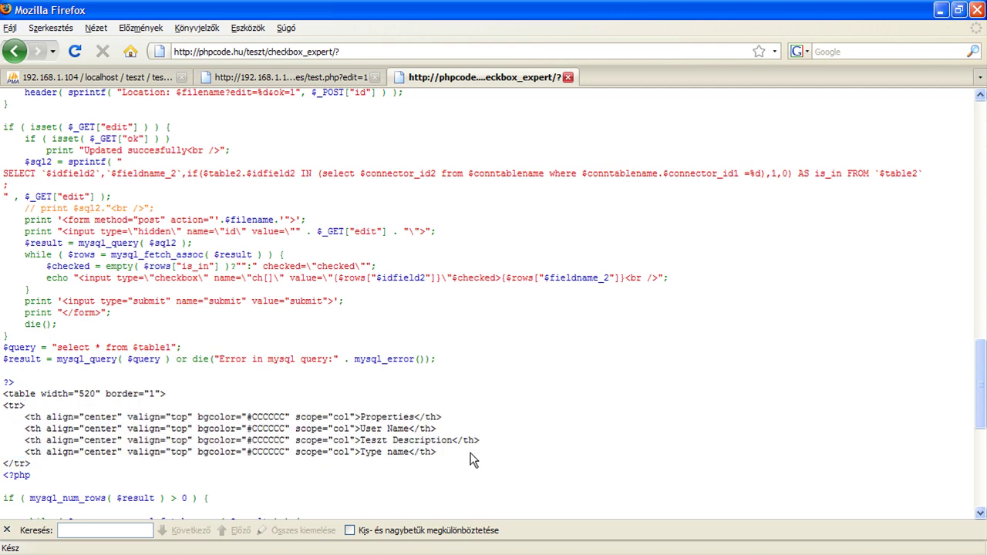
{"action": "scroll", "coordinate": [472, 458], "scroll_direction": "down", "scroll_amount": 6}
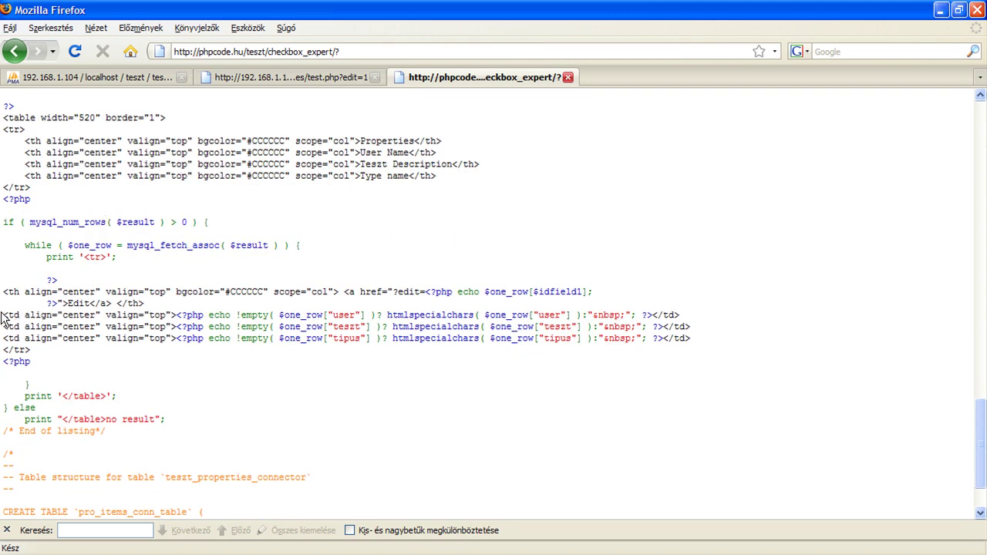
{"action": "mouse_move", "coordinate": [3, 315]}
{"action": "left_mouse_down"}
{"action": "mouse_move", "coordinate": [476, 327]}
{"action": "mouse_move", "coordinate": [761, 348]}
{"action": "left_mouse_up"}
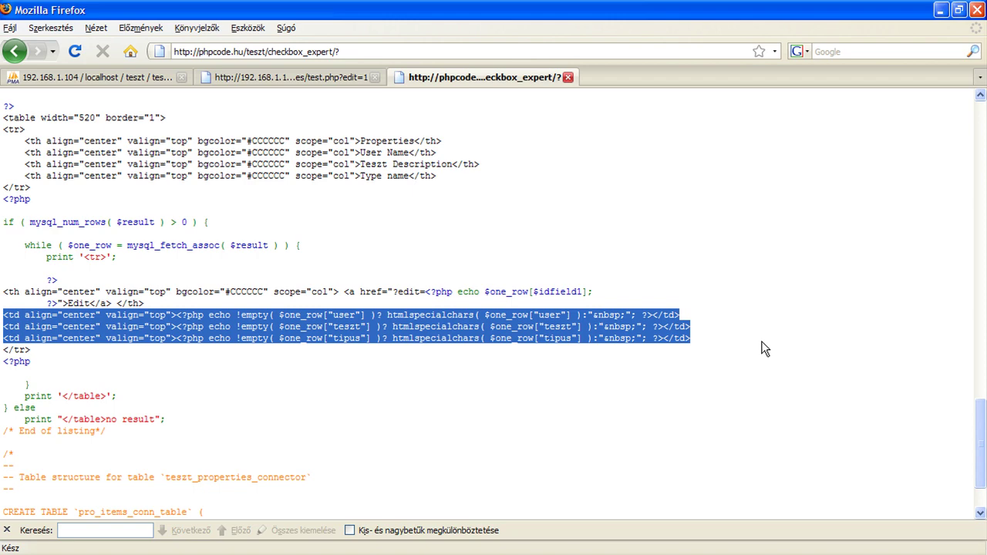
{"action": "left_click", "coordinate": [765, 349]}
{"action": "scroll", "coordinate": [763, 347], "scroll_direction": "down", "scroll_amount": 3}
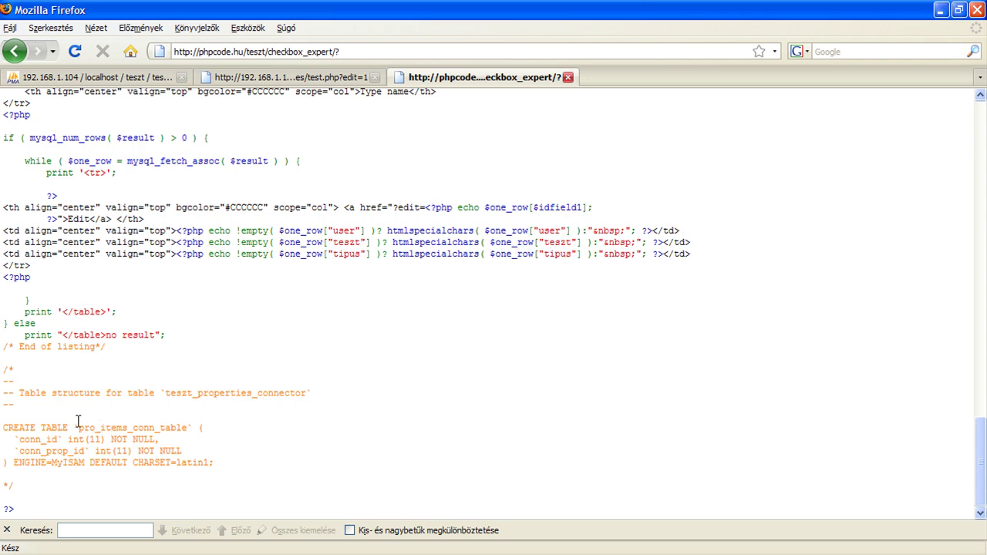
Paste the CREATE TABLE pro_items_conn_table statement into phpMyAdmin's SQL box for teszt.
{"action": "left_click_drag", "start_coordinate": [16, 393], "coordinate": [303, 457]}
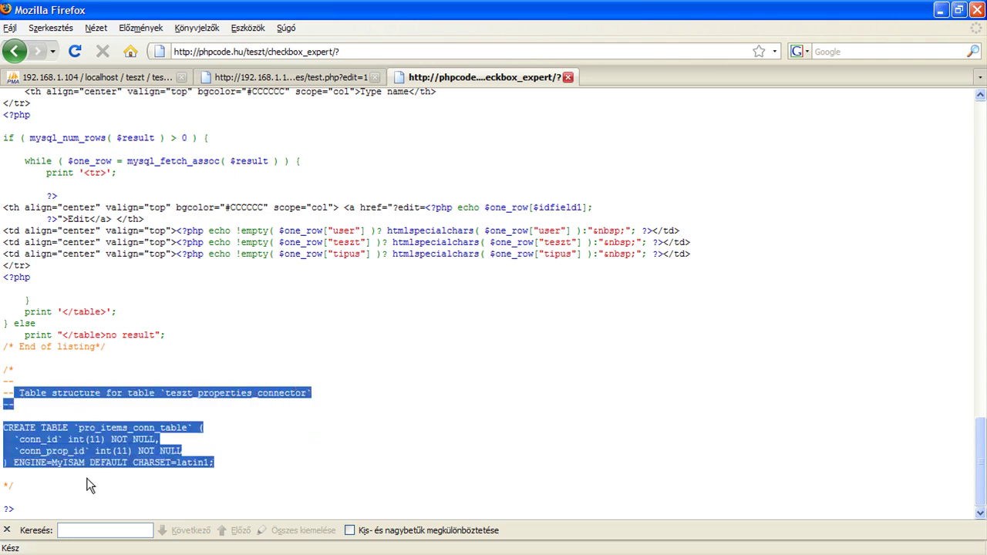
{"action": "left_click_drag", "start_coordinate": [31, 473], "coordinate": [2, 426]}
{"action": "key", "text": "ctrl+c"}
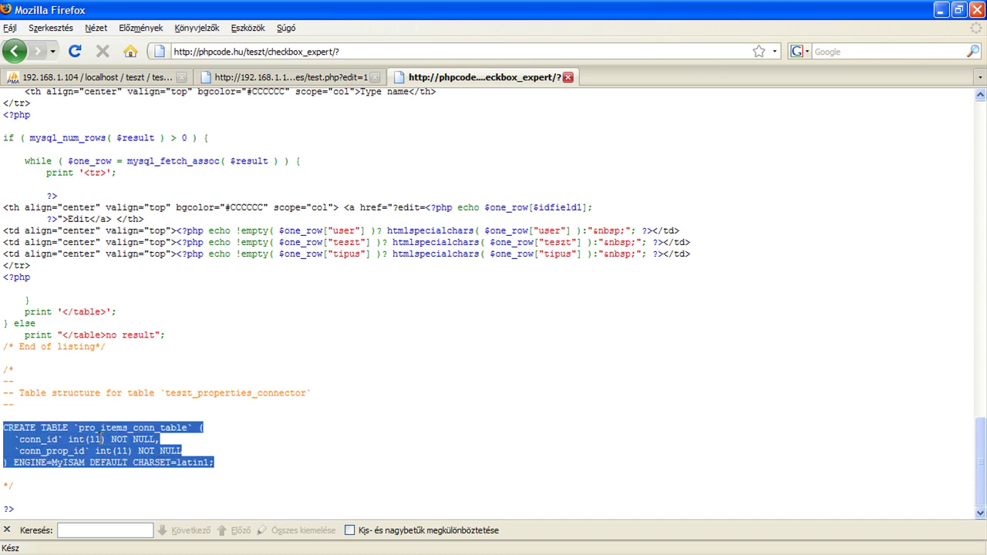
{"action": "right_click", "coordinate": [101, 439]}
{"action": "left_click", "coordinate": [124, 448]}
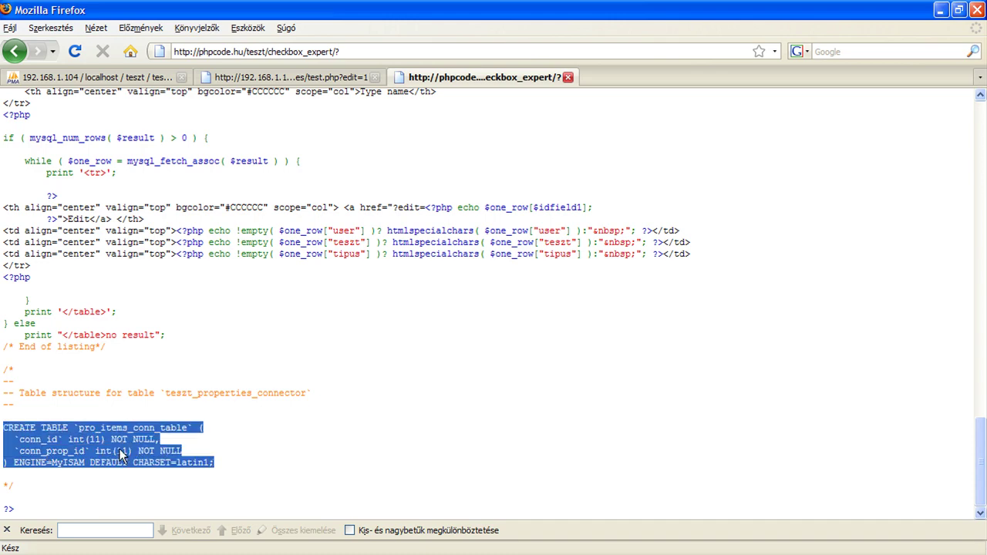
{"action": "left_click", "coordinate": [100, 77]}
{"action": "scroll", "coordinate": [423, 135], "scroll_direction": "up", "scroll_amount": 5}
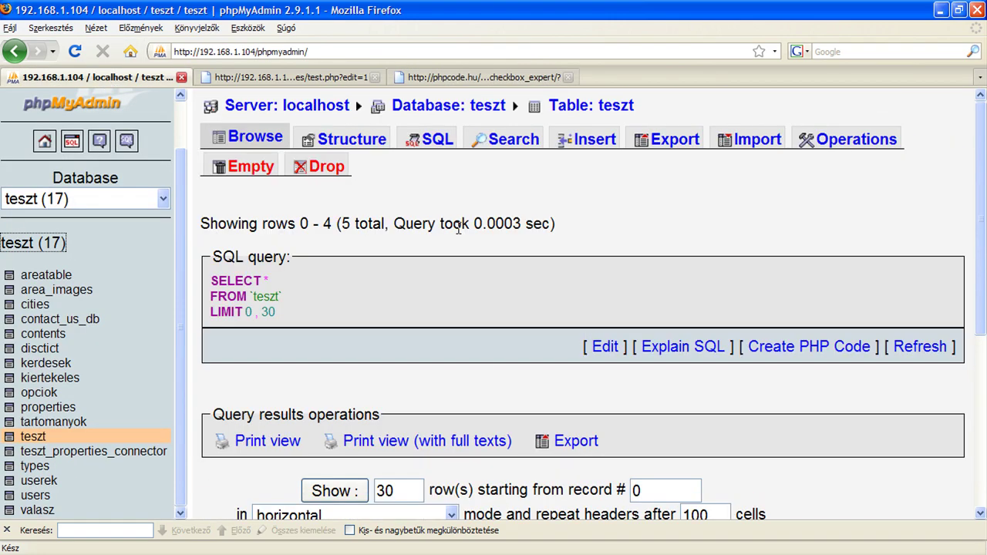
{"action": "left_click", "coordinate": [424, 135]}
{"action": "left_click", "coordinate": [409, 262]}
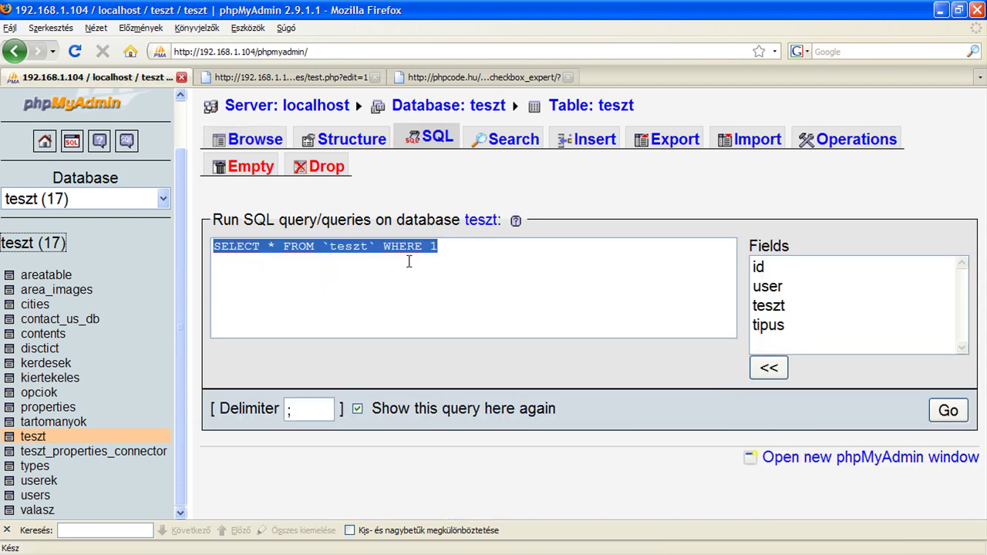
{"action": "key", "text": "ctrl+v"}
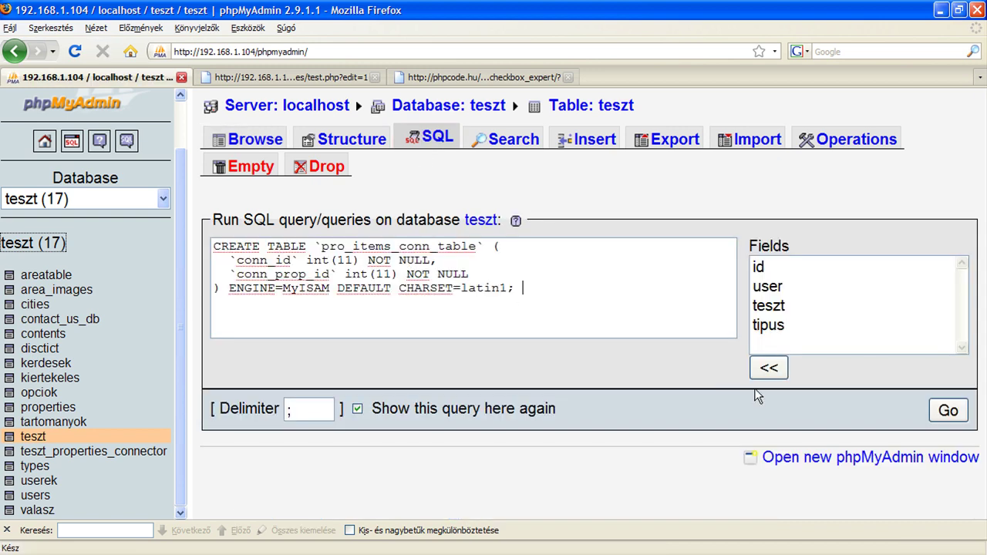
Run the CREATE TABLE query to create pro_items_conn_table.
{"action": "left_click", "coordinate": [964, 415]}
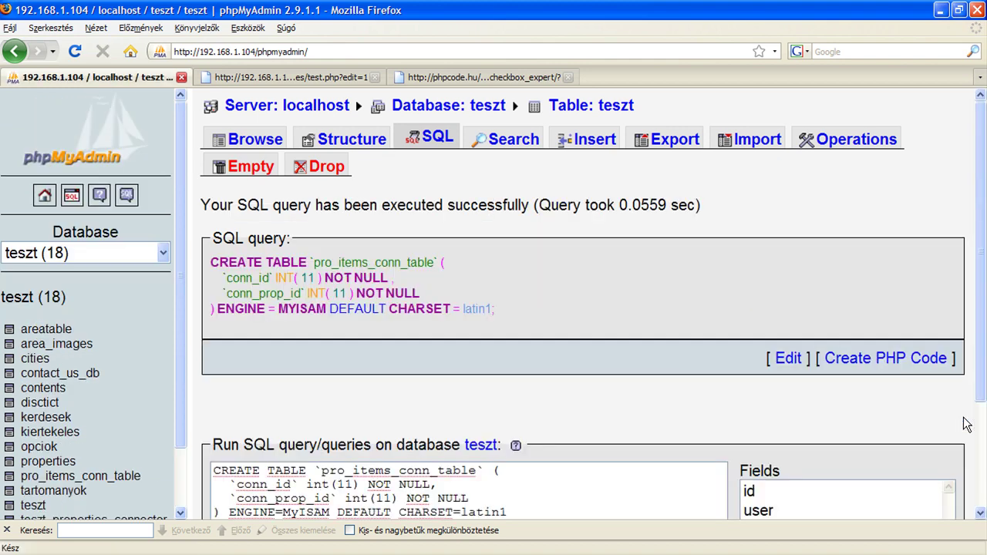
{"action": "scroll", "coordinate": [967, 424], "scroll_direction": "down", "scroll_amount": 3}
{"action": "scroll", "coordinate": [463, 200], "scroll_direction": "up", "scroll_amount": 3}
{"action": "scroll", "coordinate": [85, 424], "scroll_direction": "down", "scroll_amount": 2}
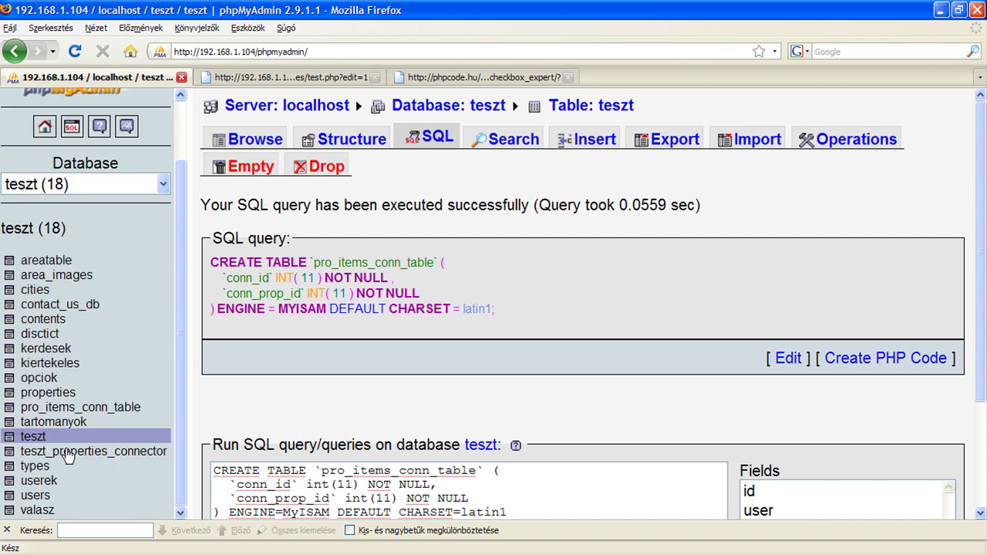
Check pro_items_conn_table's structure for its conn_id and conn_prop_id int(11) columns.
{"action": "left_click", "coordinate": [10, 407]}
{"action": "scroll", "coordinate": [363, 383], "scroll_direction": "down", "scroll_amount": 1}
{"action": "scroll", "coordinate": [363, 384], "scroll_direction": "down", "scroll_amount": 6}
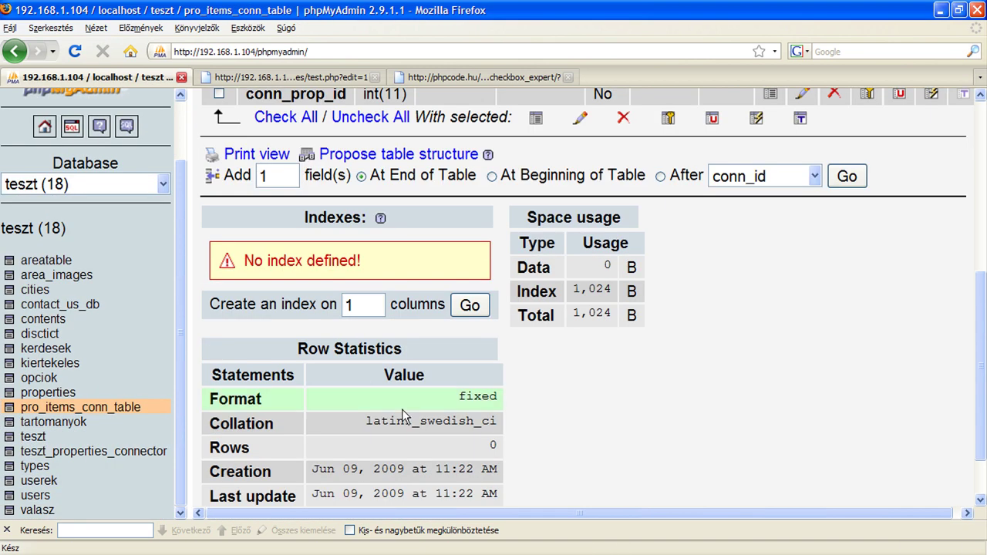
{"action": "scroll", "coordinate": [510, 431], "scroll_direction": "up", "scroll_amount": 1}
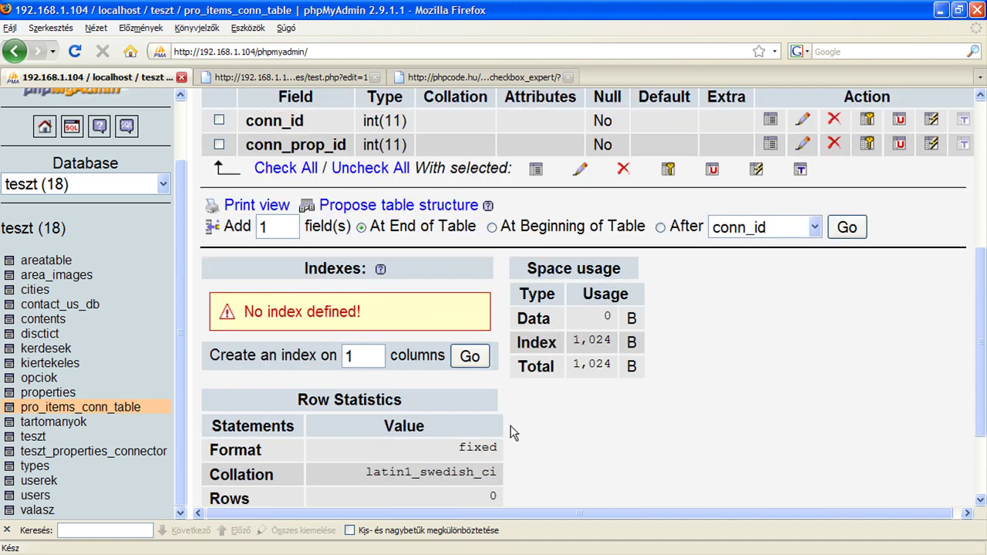
{"action": "scroll", "coordinate": [510, 432], "scroll_direction": "up", "scroll_amount": 6}
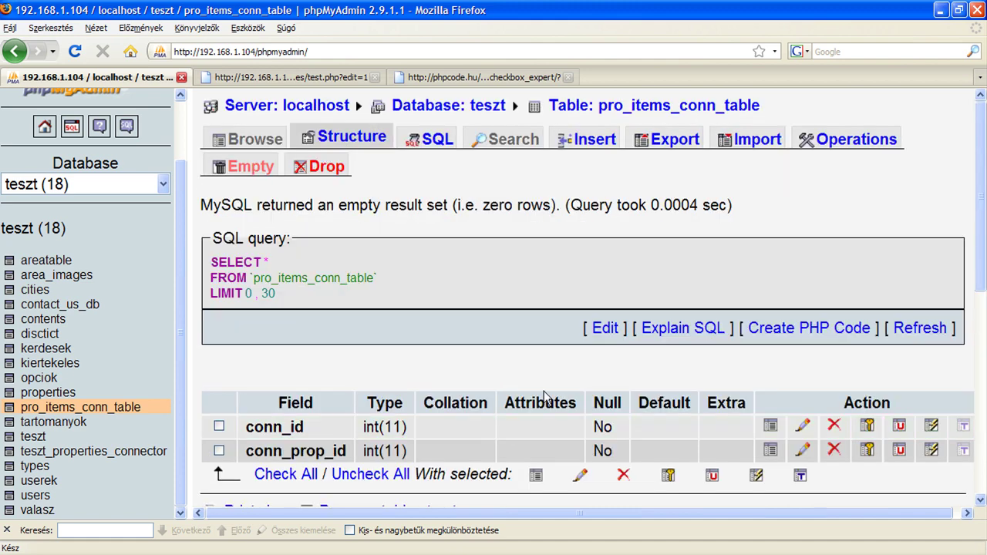
Copy the whole generated PHP code and note updater.php as the target file in Total Commander.
{"action": "left_click", "coordinate": [457, 78]}
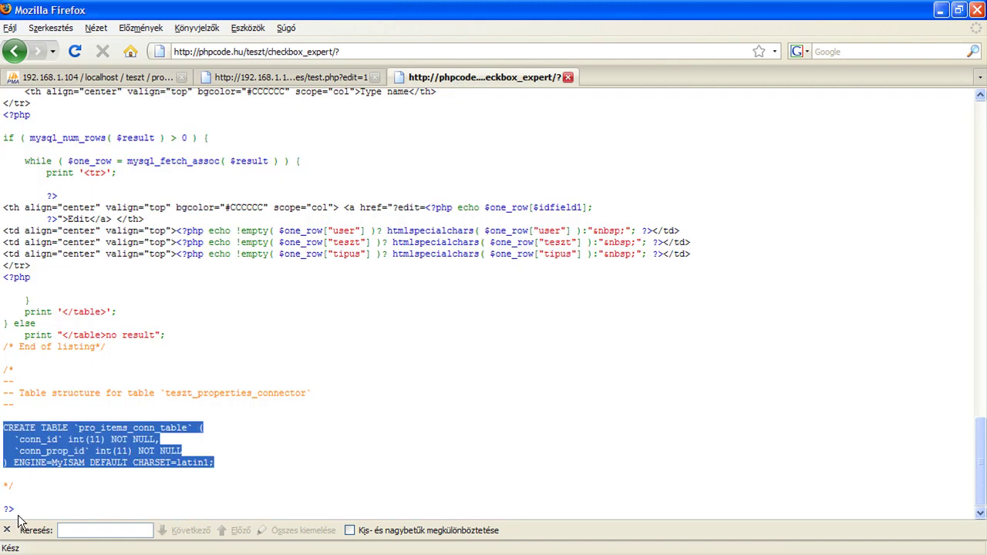
{"action": "left_click_drag", "start_coordinate": [17, 516], "coordinate": [39, 81]}
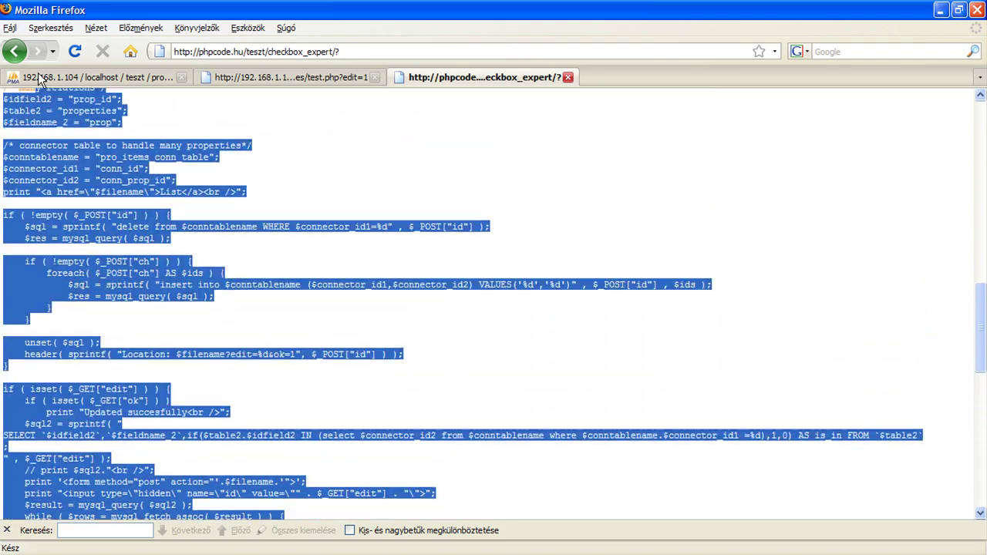
{"action": "mouse_move", "coordinate": [38, 81]}
{"action": "left_mouse_down"}
{"action": "mouse_move", "coordinate": [47, 385]}
{"action": "mouse_move", "coordinate": [3, 377]}
{"action": "left_mouse_up"}
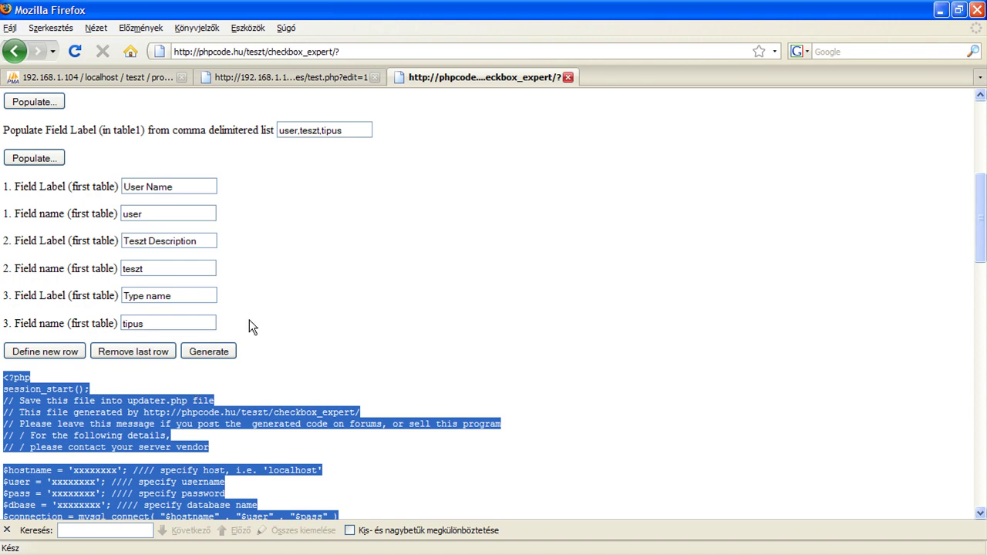
{"action": "left_click", "coordinate": [128, 398]}
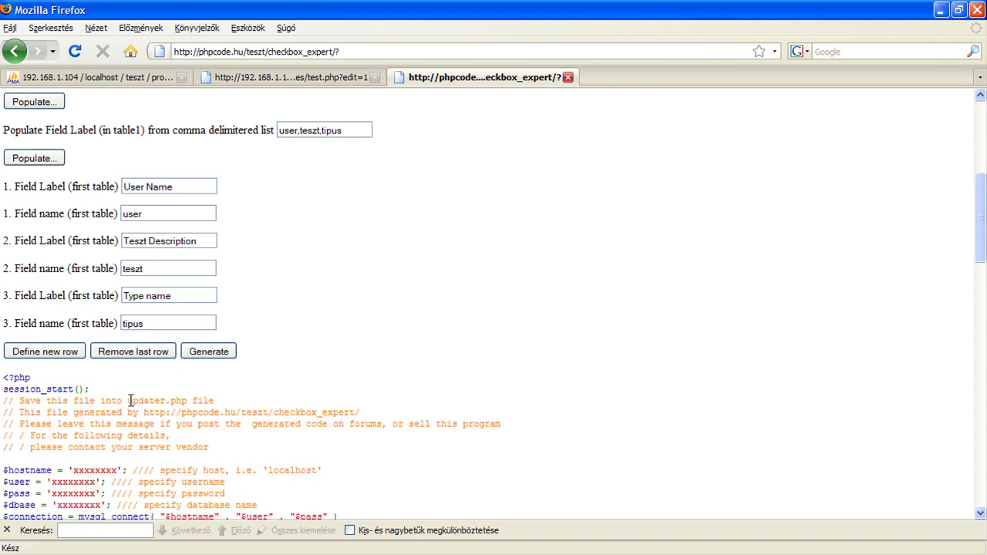
{"action": "left_click_drag", "start_coordinate": [128, 399], "coordinate": [187, 401]}
{"action": "key", "text": "alt+Tab"}
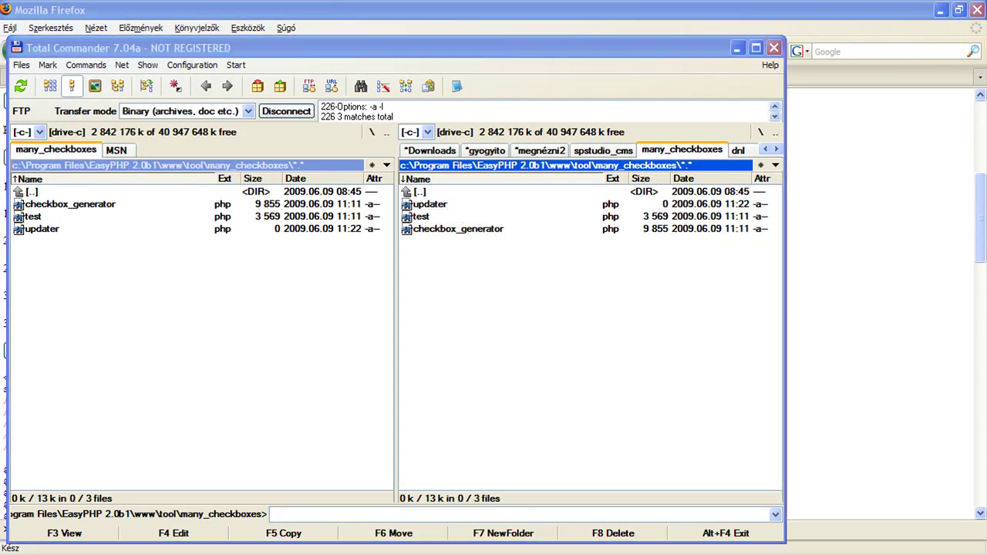
Paste the generated PHP code into the empty updater.php in Notepad.
{"action": "key", "text": "F4"}
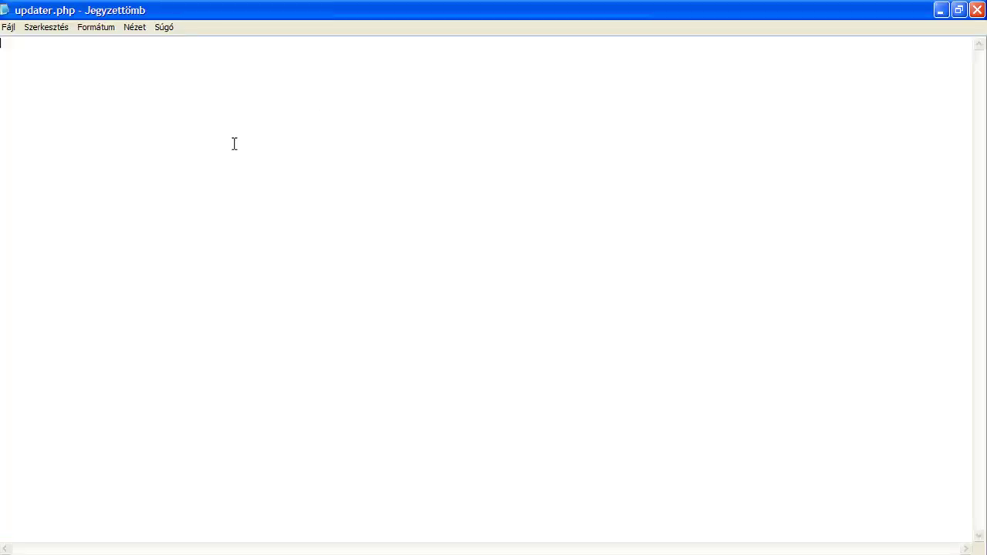
{"action": "key", "text": "ctrl+v"}
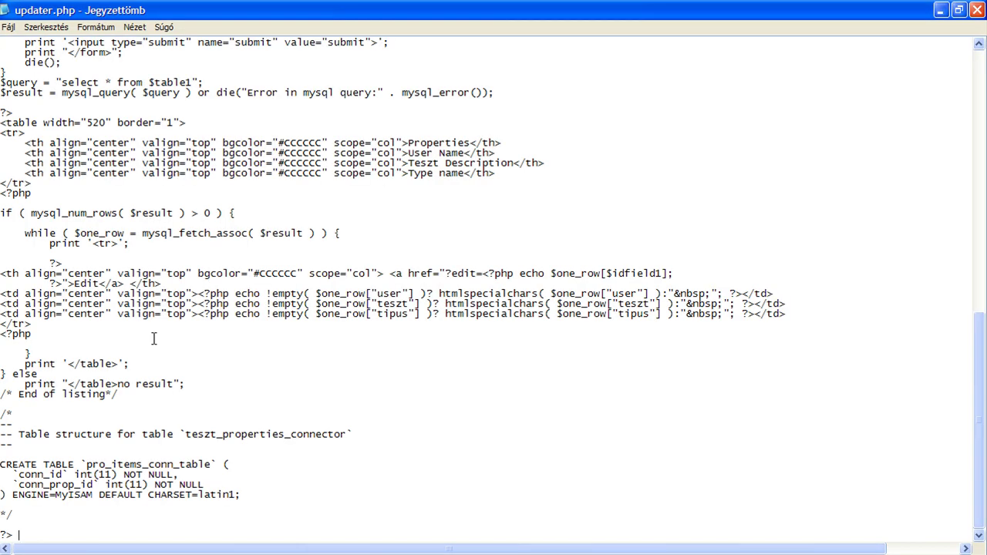
{"action": "left_click", "coordinate": [8, 27]}
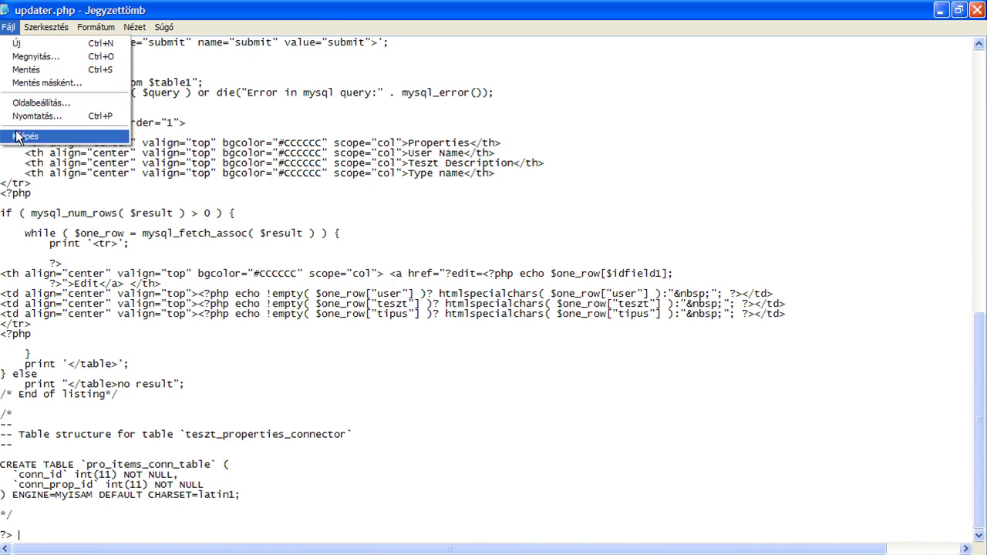
{"action": "left_click", "coordinate": [139, 93]}
{"action": "scroll", "coordinate": [140, 93], "scroll_direction": "up", "scroll_amount": 15}
{"action": "scroll", "coordinate": [139, 93], "scroll_direction": "up", "scroll_amount": 4}
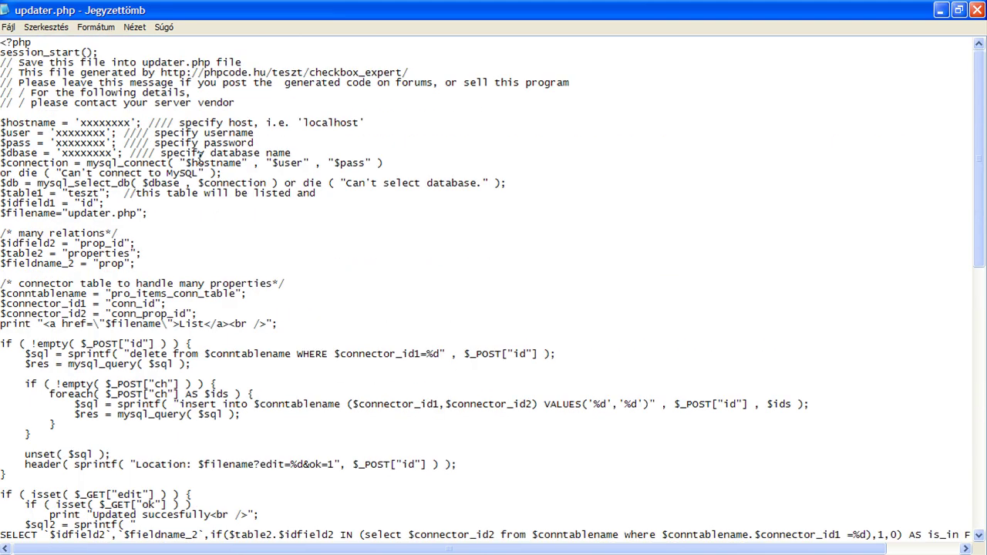
{"action": "scroll", "coordinate": [140, 92], "scroll_direction": "up", "scroll_amount": 1}
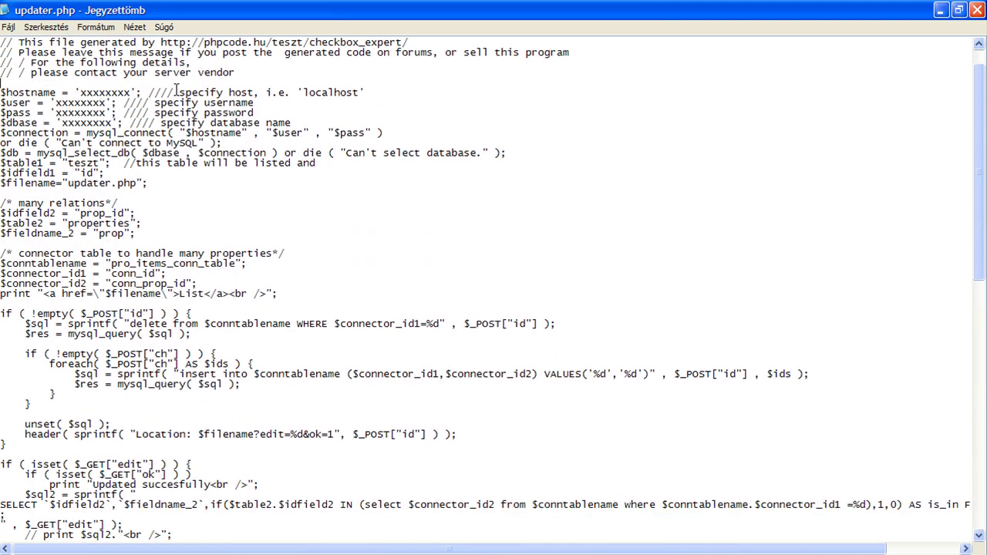
Set host to localhost, user to root, an empty password, and database teszt.
{"action": "key", "text": "shift+Right"}
{"action": "key", "text": "shift+Right"}
{"action": "key", "text": "shift+Right"}
{"action": "key", "text": "shift+Right"}
{"action": "key", "text": "shift+Right"}
{"action": "key", "text": "shift+Right"}
{"action": "key", "text": "shift+Right"}
{"action": "type", "text": "l"}
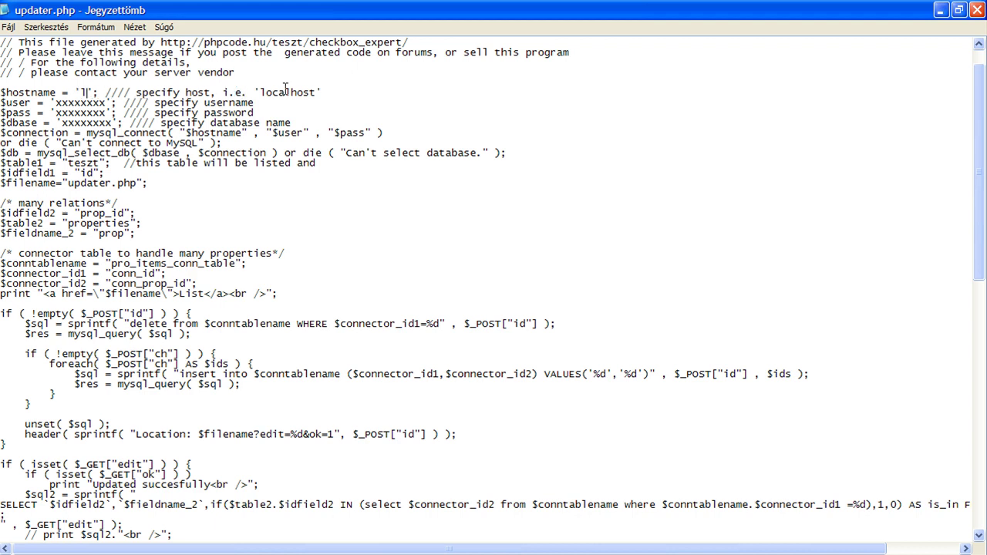
{"action": "type", "text": "ocalhost"}
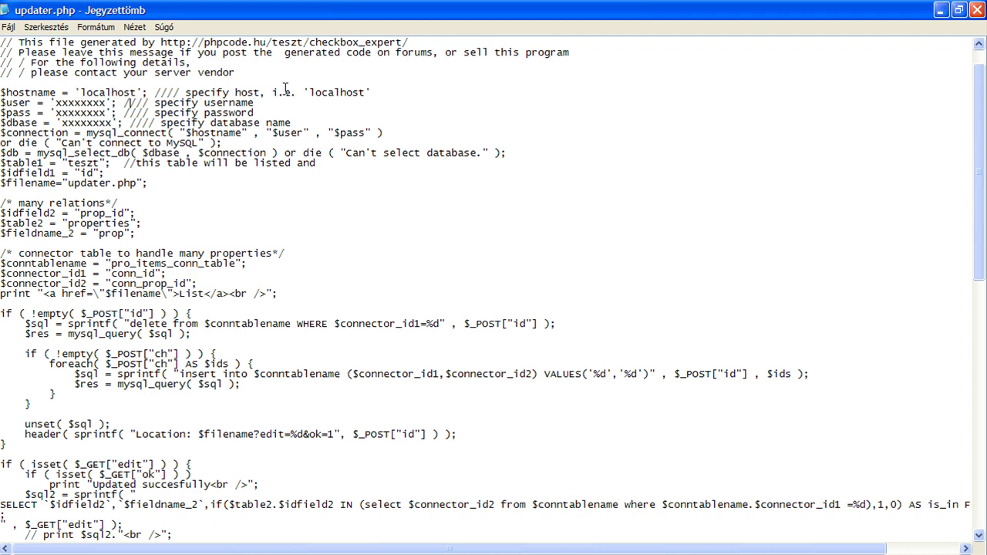
{"action": "key", "text": "shift+Left"}
{"action": "key", "text": "shift+Left"}
{"action": "key", "text": "shift+Left"}
{"action": "key", "text": "shift+Left"}
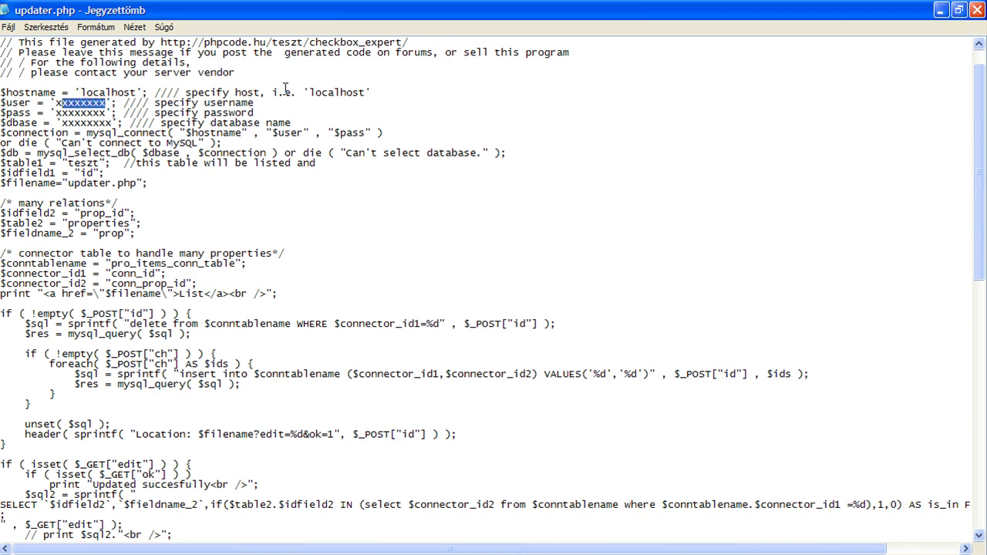
{"action": "key", "text": "shift+Left"}
{"action": "key", "text": "BackSpace"}
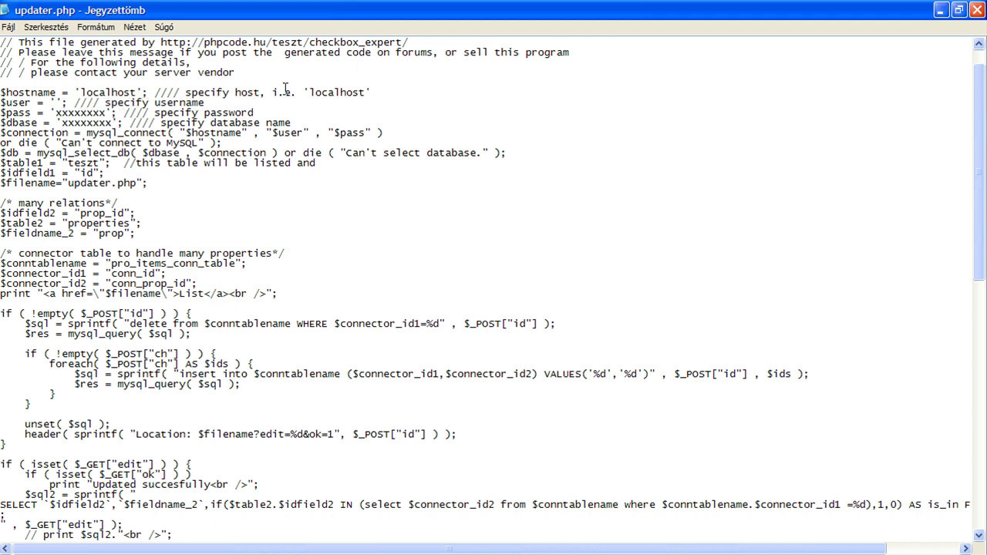
{"action": "type", "text": "root"}
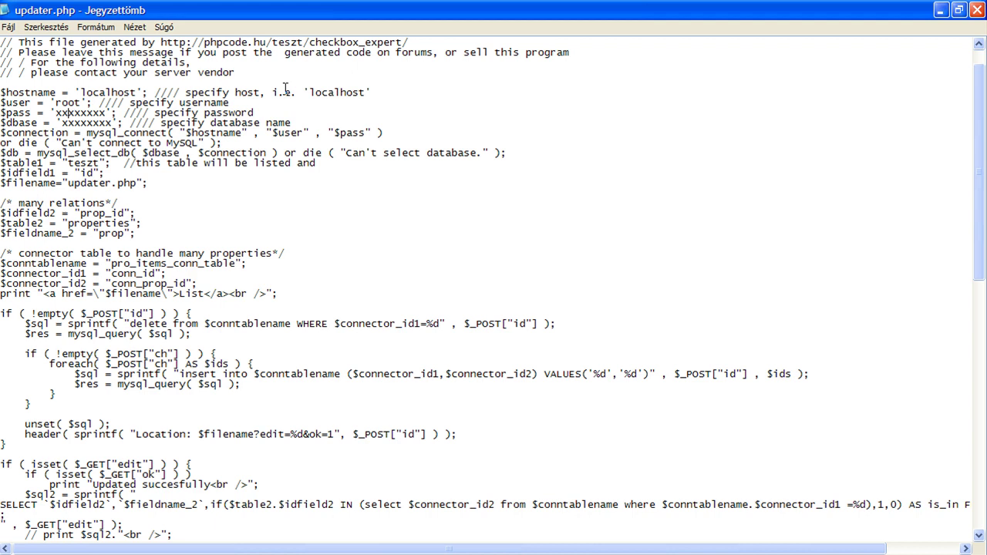
{"action": "key", "text": "shift+Right"}
{"action": "key", "text": "shift+Right"}
{"action": "key", "text": "shift+Right"}
{"action": "key", "text": "shift+Right"}
{"action": "key", "text": "shift+Right"}
{"action": "key", "text": "shift+Right"}
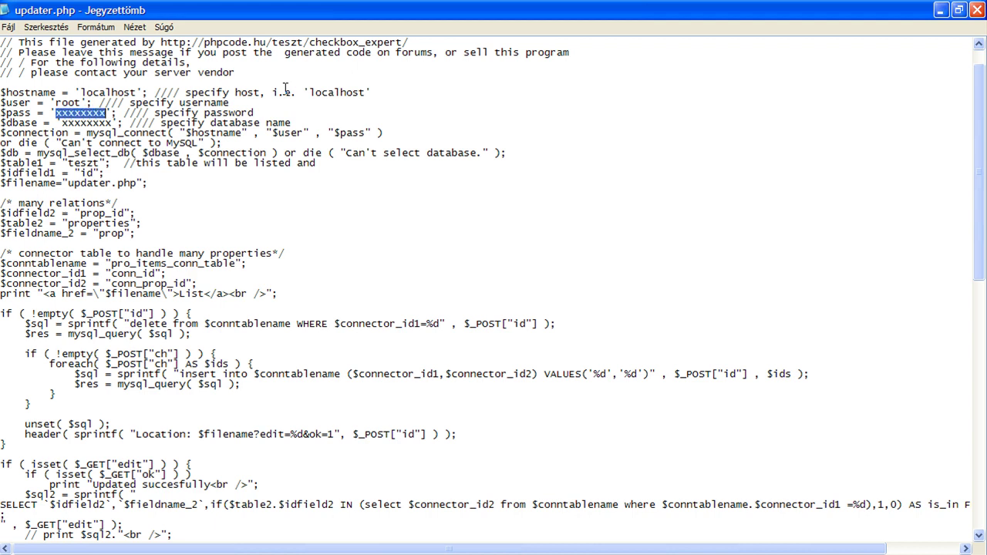
{"action": "key", "text": "BackSpace"}
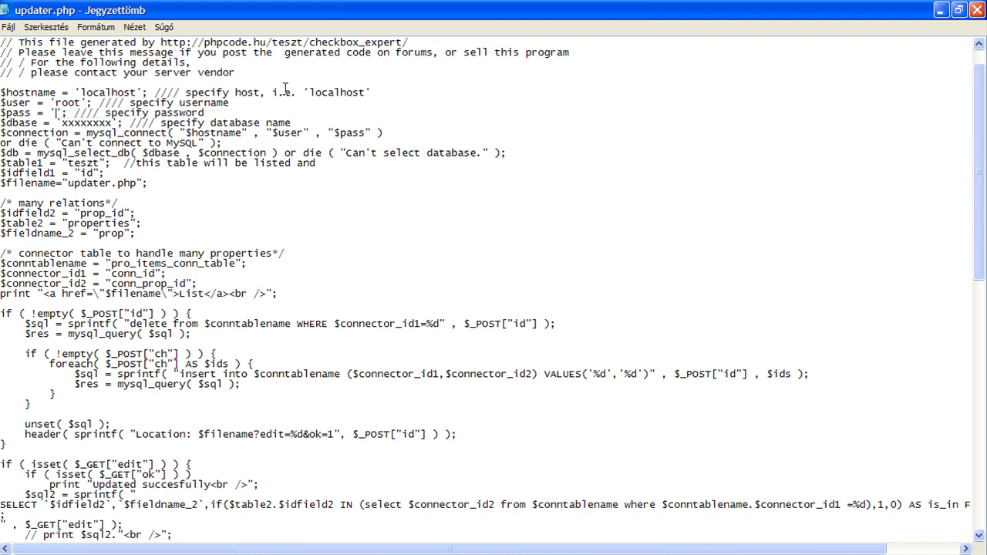
{"action": "key", "text": "shift+Right"}
{"action": "key", "text": "shift+Right"}
{"action": "key", "text": "shift+Right"}
{"action": "key", "text": "shift+Right"}
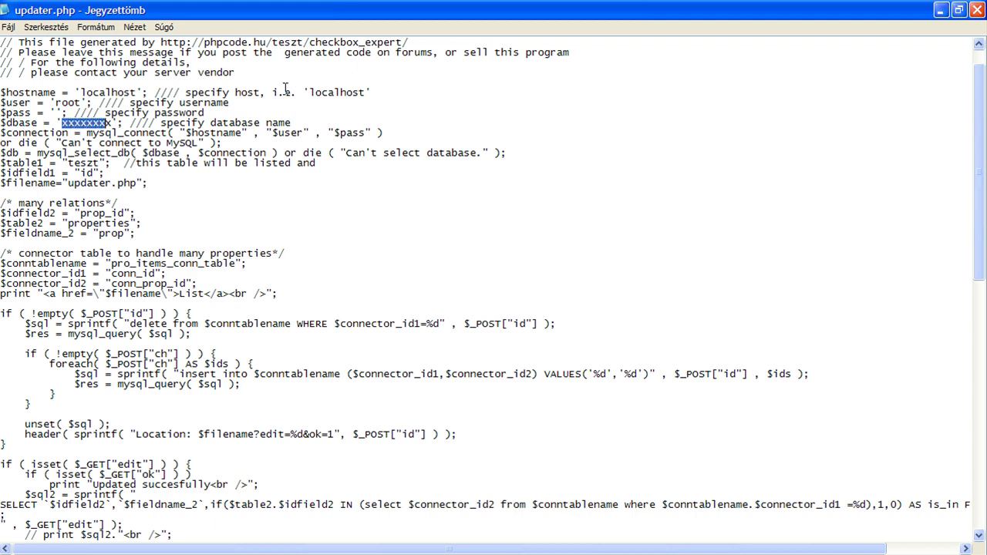
{"action": "key", "text": "shift+Right"}
{"action": "type", "text": "teszt"}
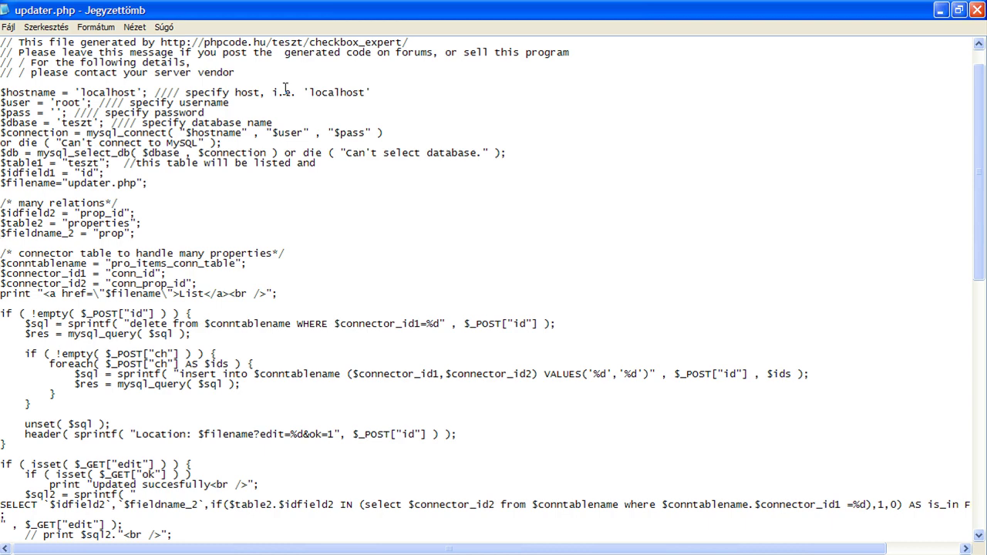
Save updater.php and close Notepad.
{"action": "left_click", "coordinate": [9, 27]}
{"action": "left_click", "coordinate": [30, 81]}
{"action": "key", "text": "alt+F4"}
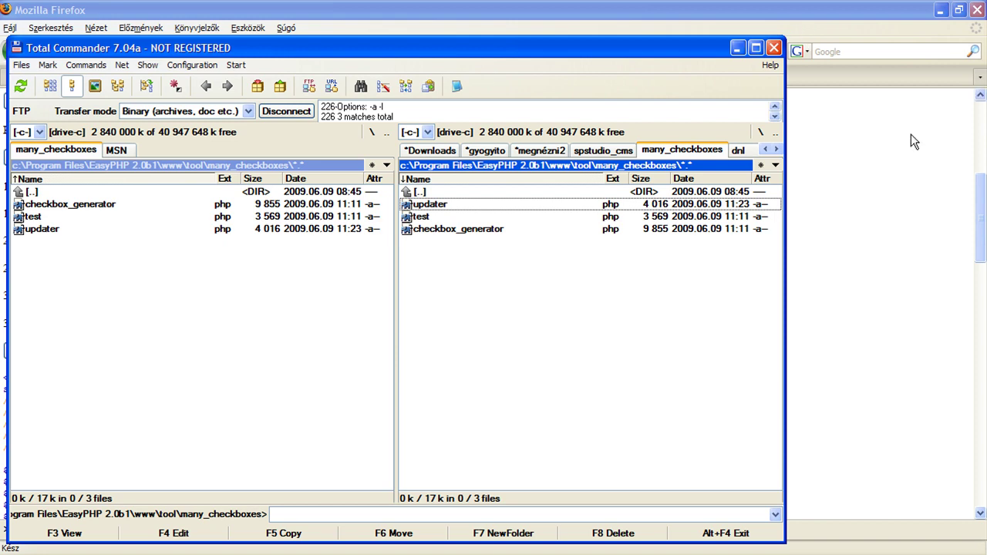
Load the local many_checkboxes folder in Firefox and run updater.php.
{"action": "left_click", "coordinate": [911, 136]}
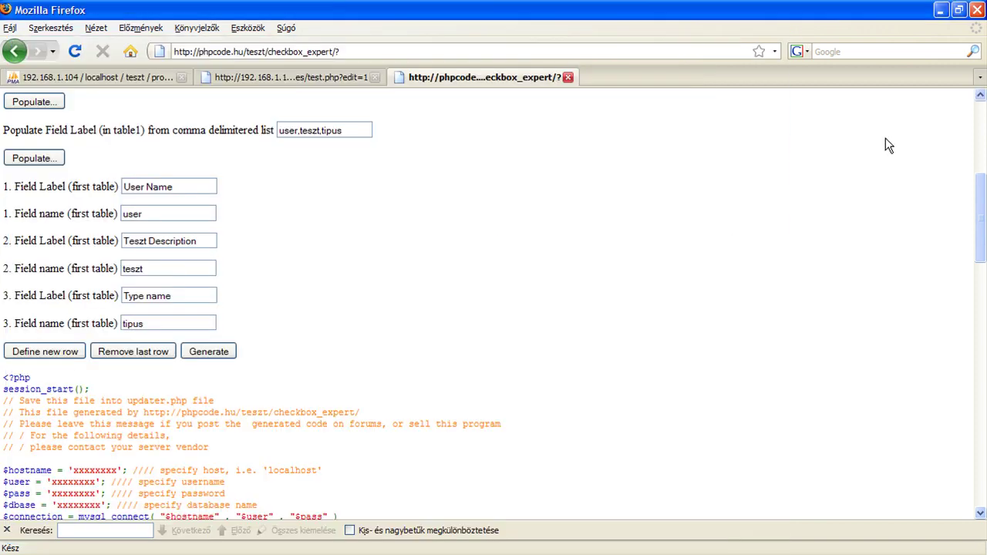
{"action": "left_click", "coordinate": [294, 79]}
{"action": "left_click", "coordinate": [266, 53]}
{"action": "left_click", "coordinate": [347, 52]}
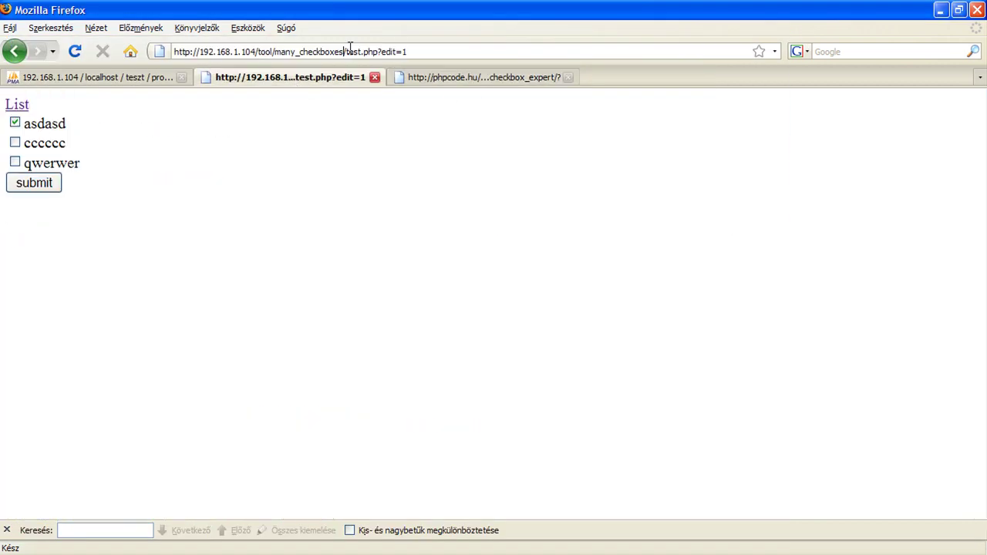
{"action": "left_click_drag", "start_coordinate": [348, 51], "coordinate": [539, 52]}
{"action": "type", "text": "t"}
{"action": "key", "text": "BackSpace"}
{"action": "key", "text": "Return"}
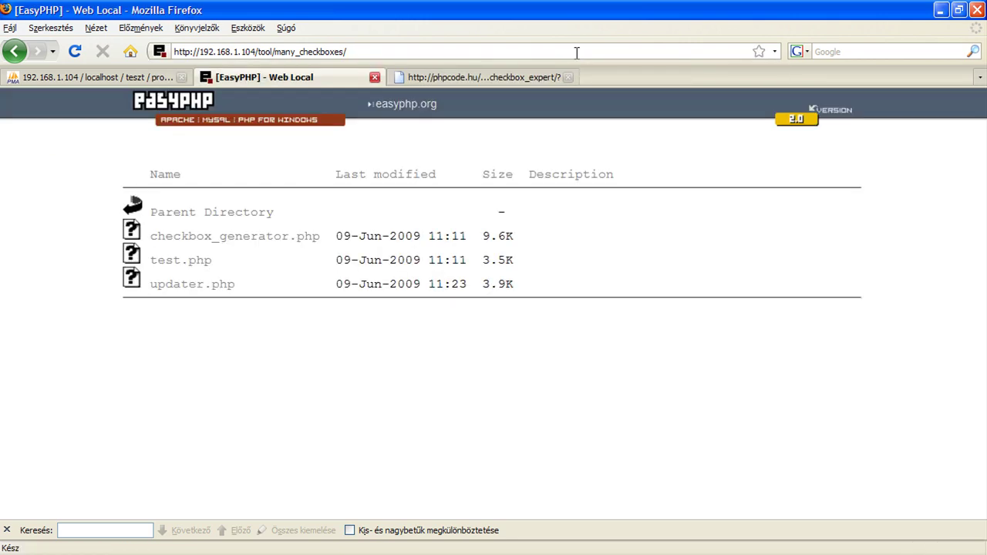
{"action": "left_click", "coordinate": [172, 287]}
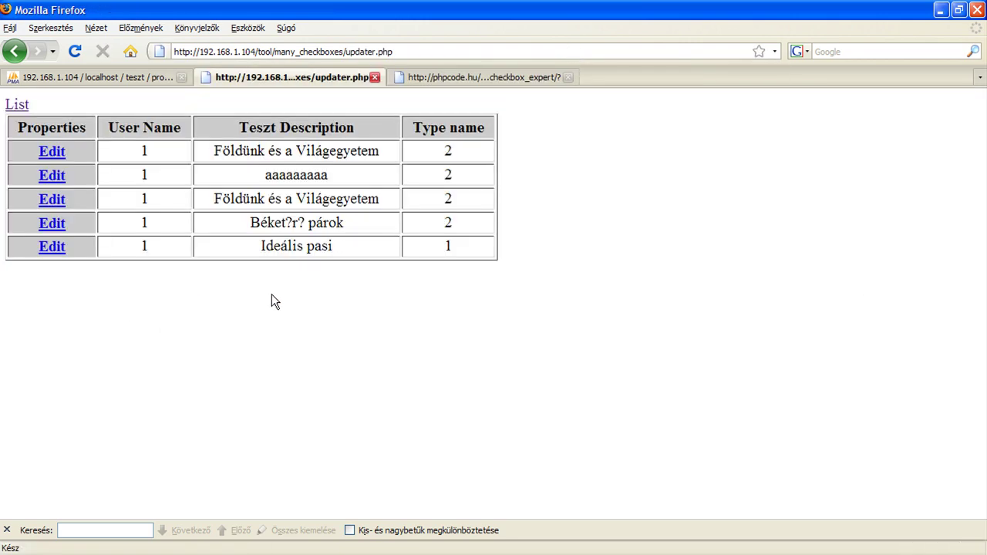
Give the fourth entry the asdasd and cccccc properties and confirm they stay ticked.
{"action": "mouse_move", "coordinate": [502, 300]}
{"action": "left_mouse_down"}
{"action": "mouse_move", "coordinate": [35, 120]}
{"action": "mouse_move", "coordinate": [543, 255]}
{"action": "left_mouse_up"}
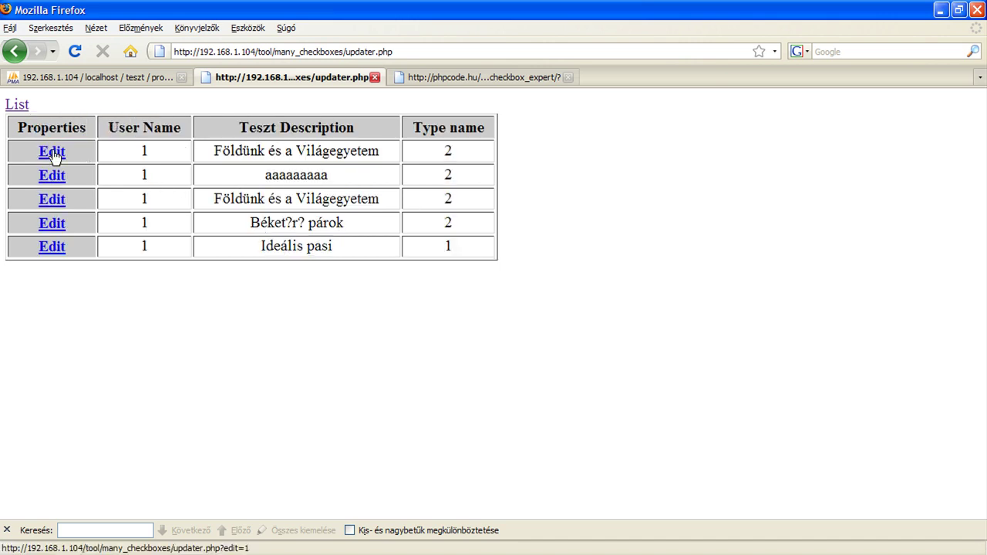
{"action": "left_click", "coordinate": [51, 225]}
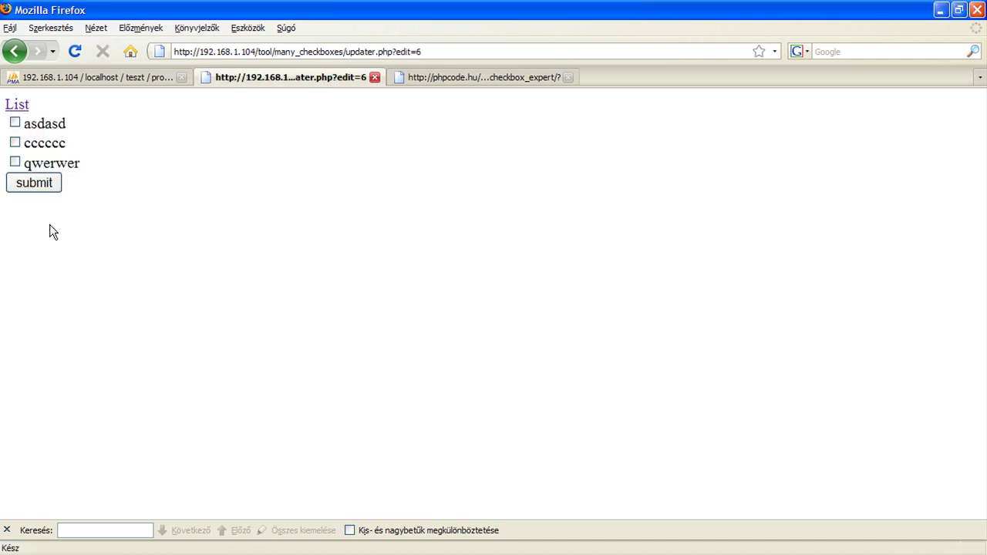
{"action": "left_click", "coordinate": [16, 124]}
{"action": "left_click", "coordinate": [16, 142]}
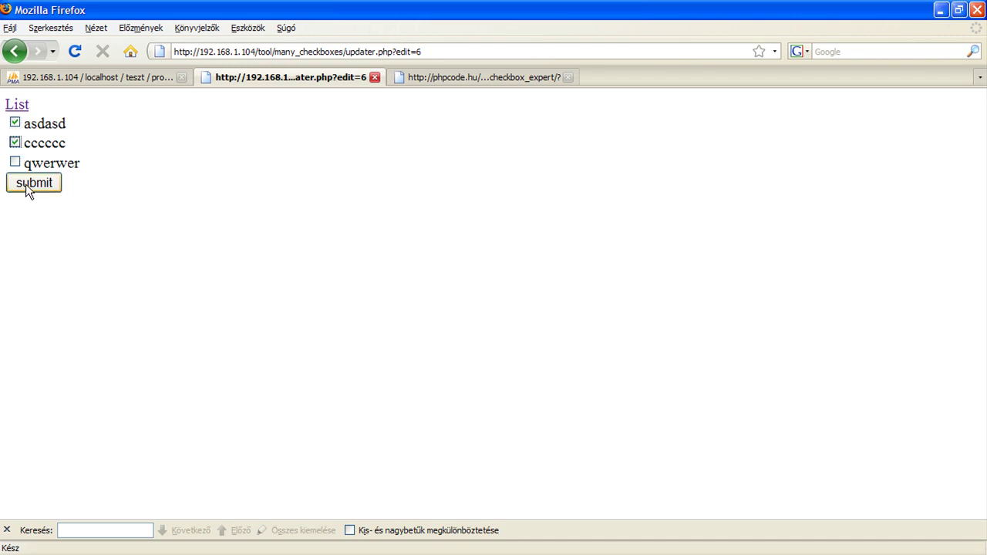
{"action": "left_click", "coordinate": [30, 185]}
{"action": "left_click", "coordinate": [14, 105]}
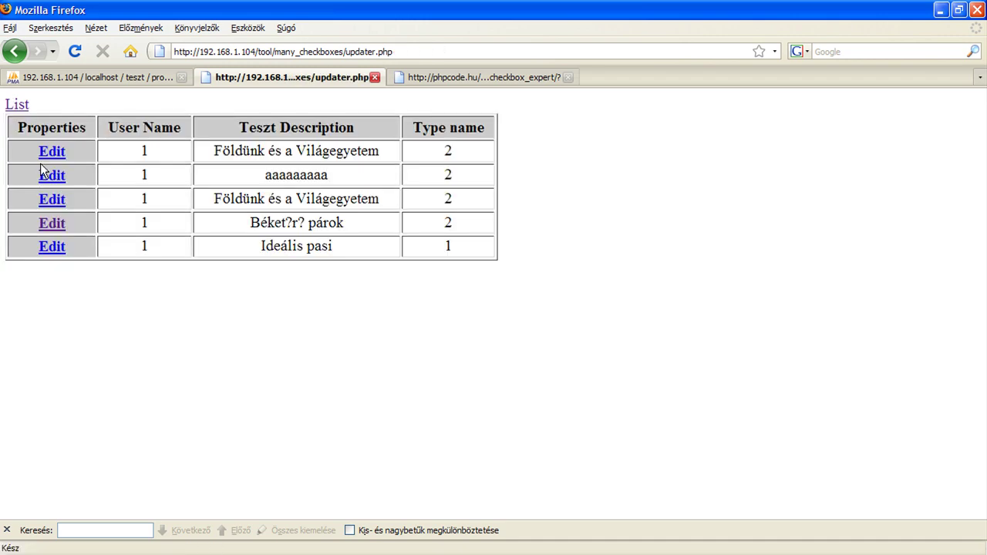
{"action": "left_click", "coordinate": [45, 224]}
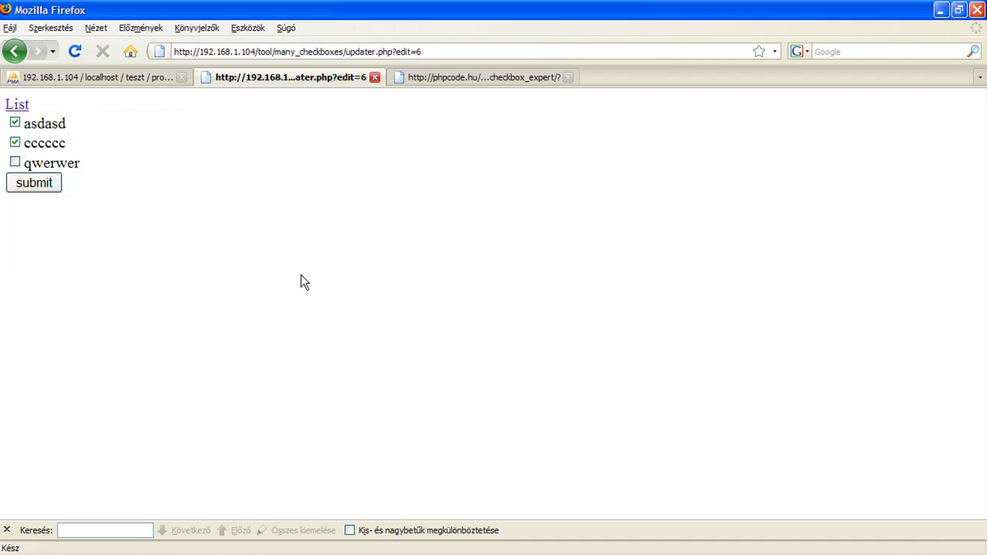
Browse the properties table's three rows, then the teszt table's five records.
{"action": "left_click", "coordinate": [78, 78]}
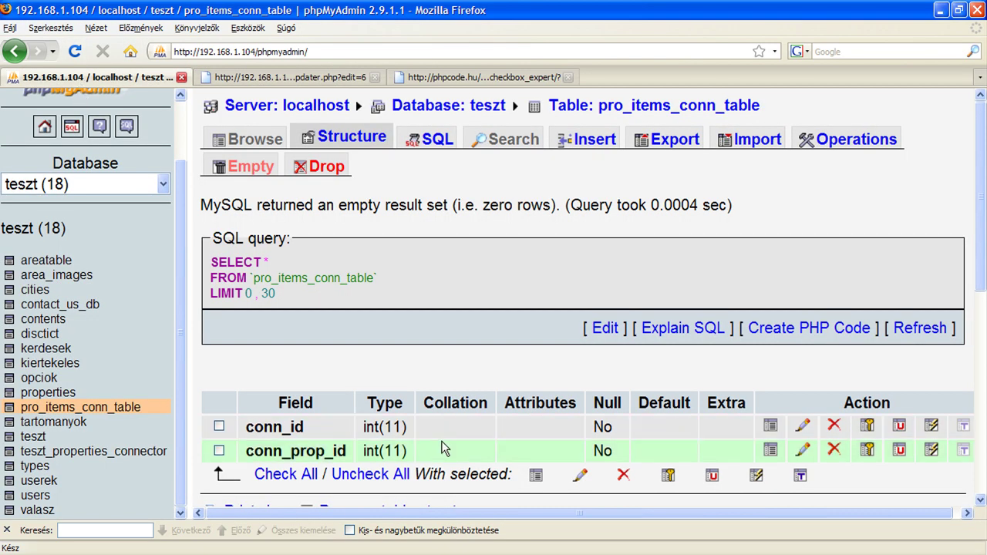
{"action": "scroll", "coordinate": [445, 450], "scroll_direction": "down", "scroll_amount": 3}
{"action": "left_click", "coordinate": [48, 392]}
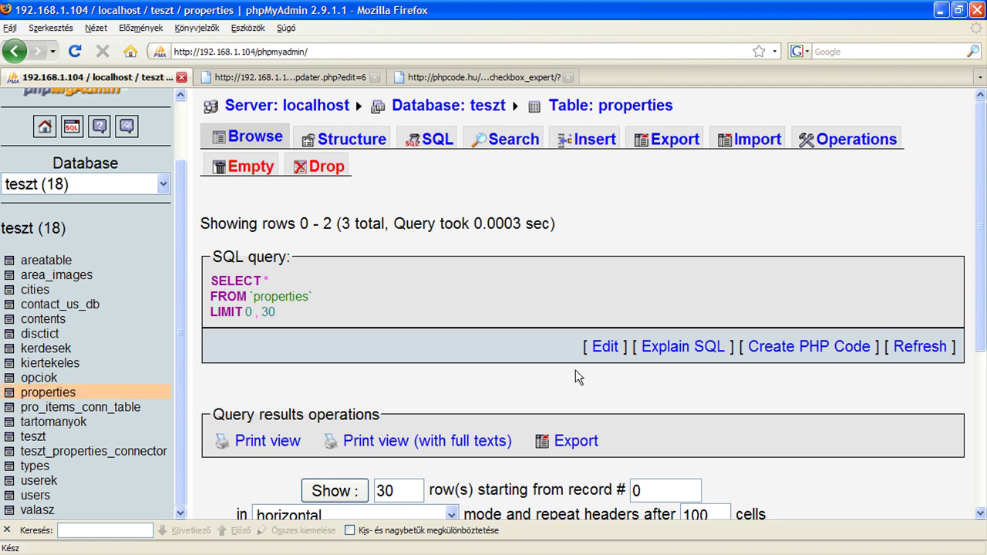
{"action": "scroll", "coordinate": [616, 378], "scroll_direction": "down", "scroll_amount": 5}
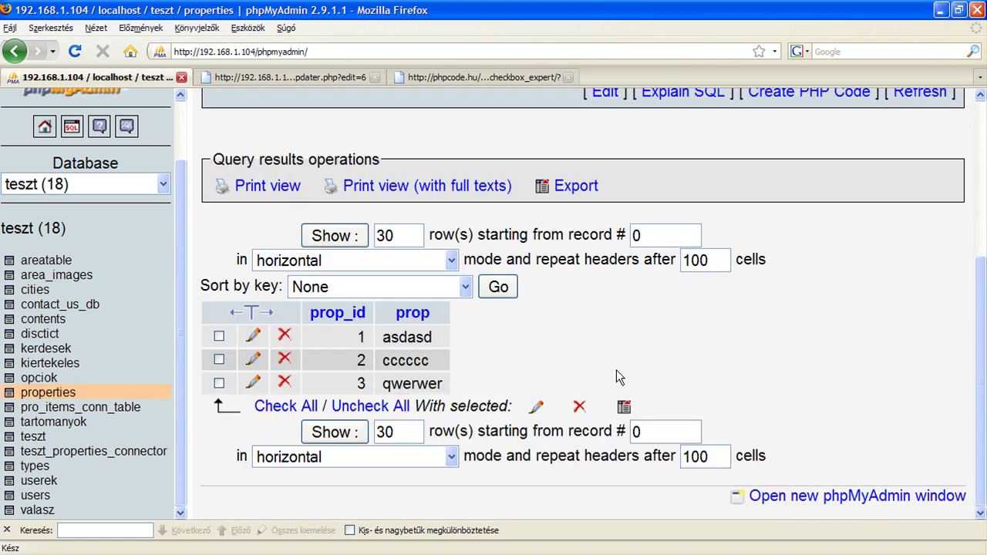
{"action": "left_click", "coordinate": [11, 438]}
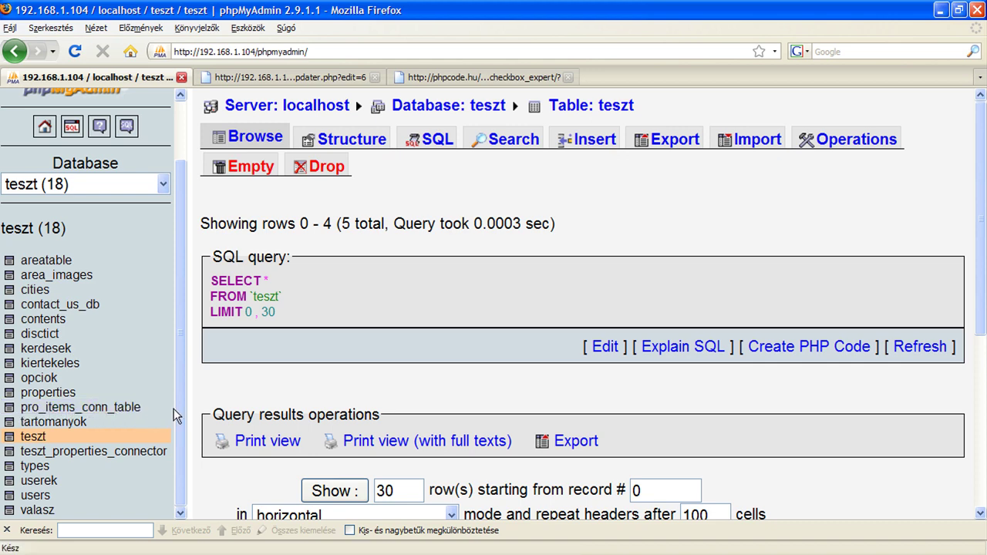
Scroll through the generated PHP code on the checkbox_expert page.
{"action": "left_click", "coordinate": [463, 77]}
{"action": "scroll", "coordinate": [430, 320], "scroll_direction": "down", "scroll_amount": 5}
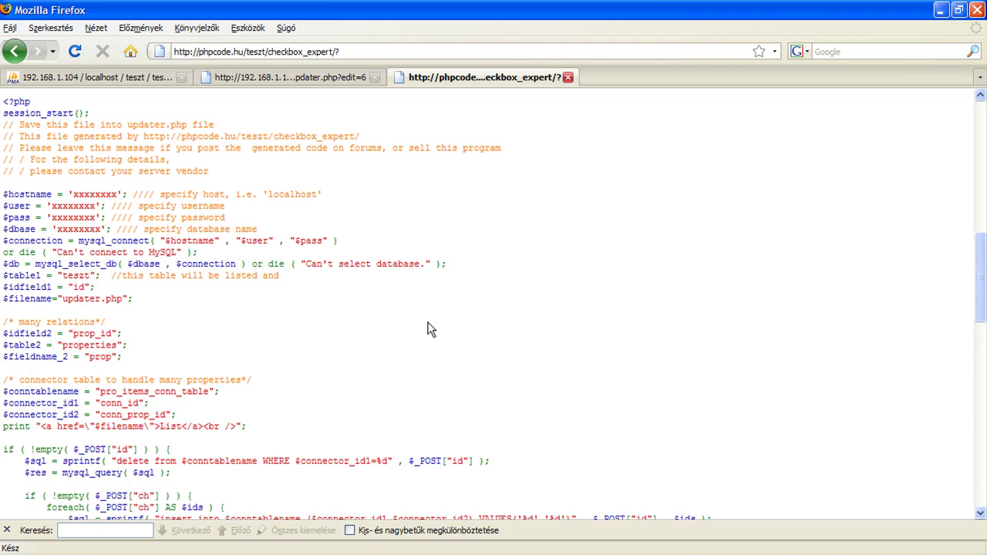
{"action": "scroll", "coordinate": [428, 326], "scroll_direction": "down", "scroll_amount": 5}
{"action": "scroll", "coordinate": [428, 327], "scroll_direction": "down", "scroll_amount": 5}
{"action": "scroll", "coordinate": [428, 330], "scroll_direction": "down", "scroll_amount": 5}
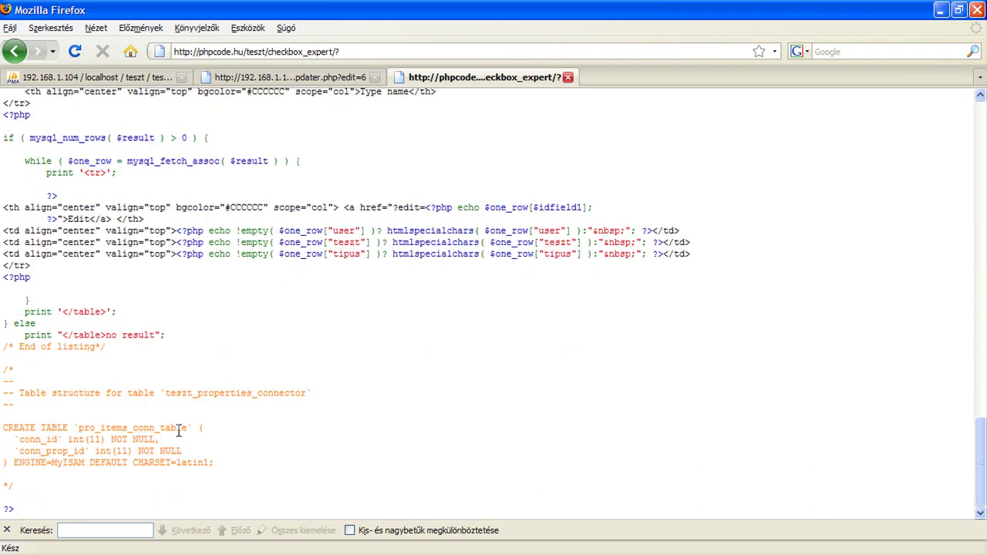
{"action": "middle_click", "coordinate": [516, 469]}
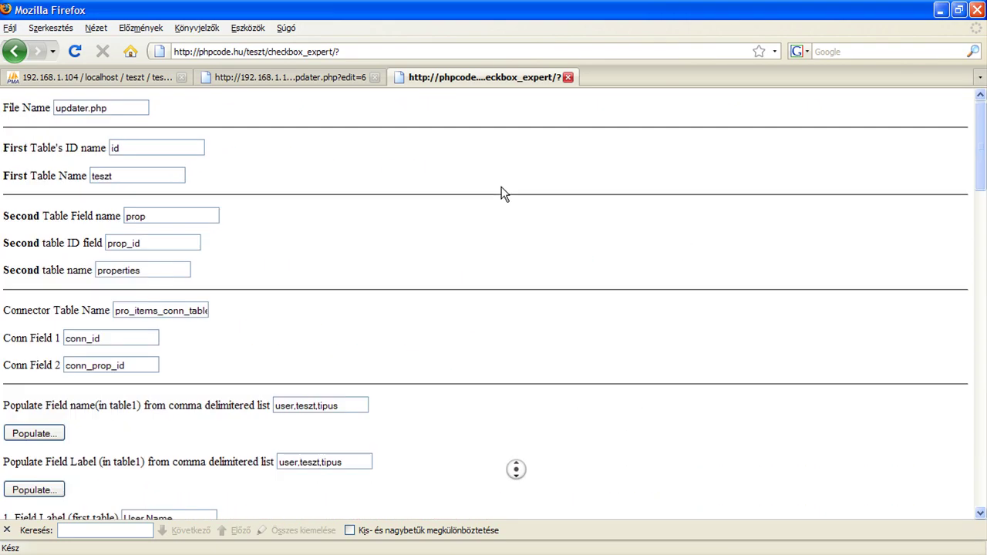
{"action": "middle_click", "coordinate": [501, 171]}
{"action": "scroll", "coordinate": [511, 222], "scroll_direction": "down", "scroll_amount": 8}
{"action": "scroll", "coordinate": [510, 224], "scroll_direction": "down", "scroll_amount": 5}
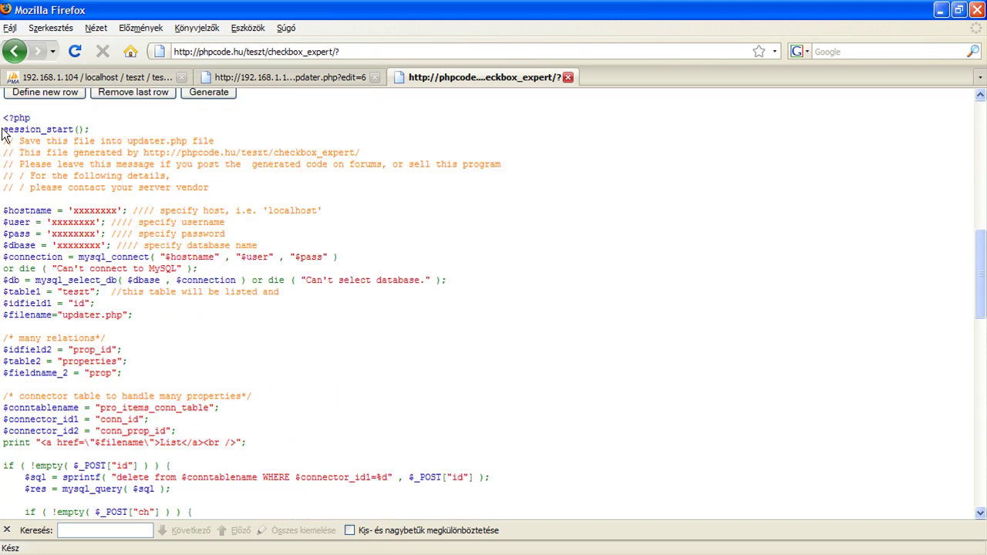
Highlight the top of the generated code and its two credit comment lines.
{"action": "left_click_drag", "start_coordinate": [4, 132], "coordinate": [331, 397]}
{"action": "left_click", "coordinate": [500, 397]}
{"action": "left_click_drag", "start_coordinate": [560, 164], "coordinate": [3, 148]}
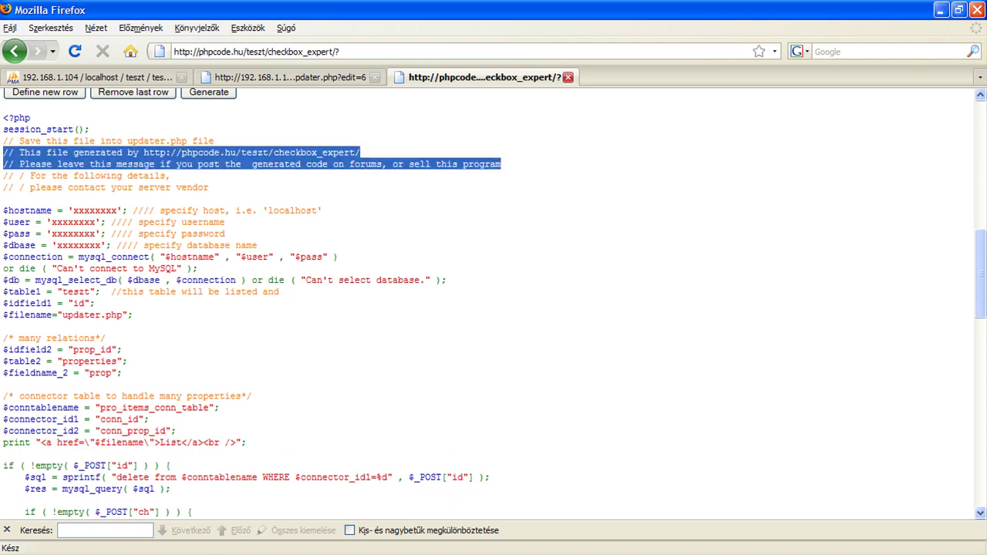
{"action": "left_click_drag", "start_coordinate": [560, 164], "coordinate": [3, 148]}
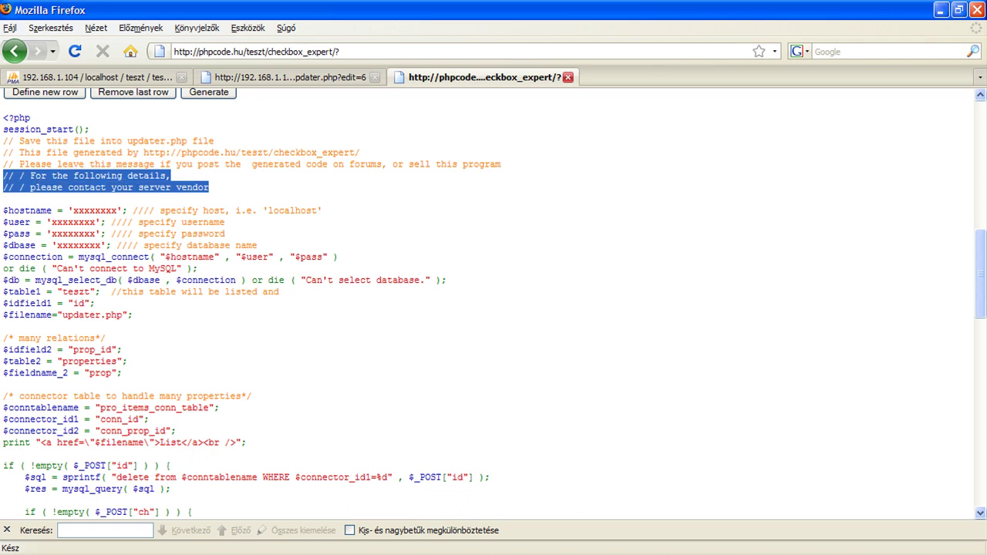
{"action": "left_click", "coordinate": [437, 210]}
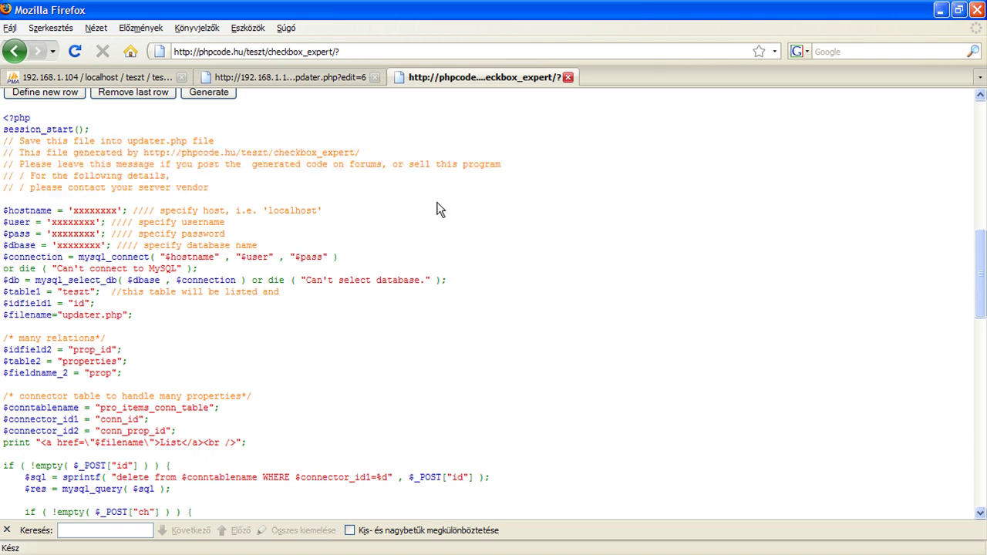